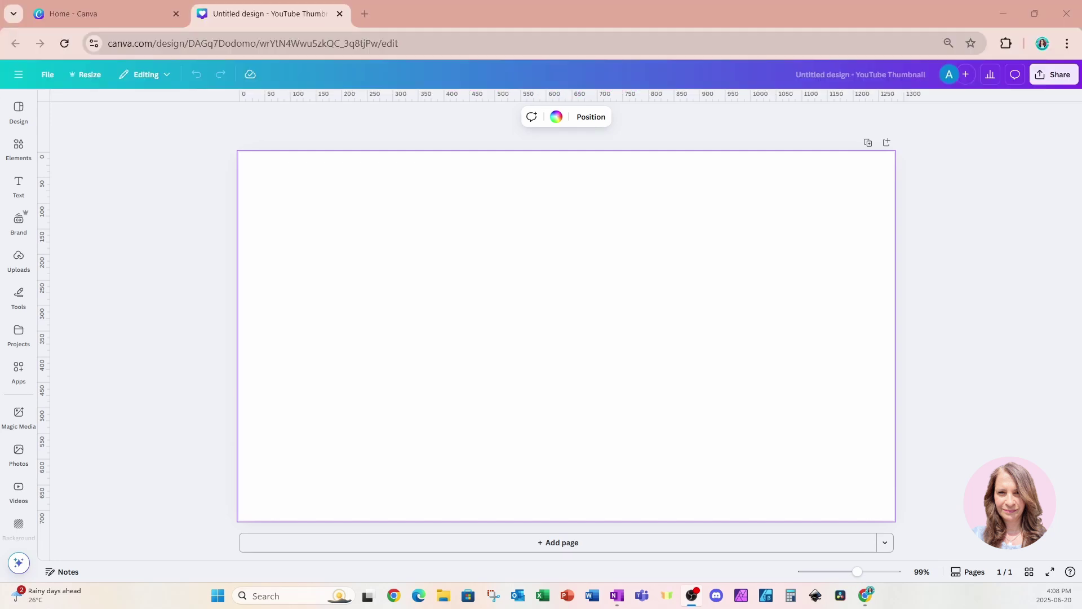
Add the recently used photo of a straight road under dark clouds and enlarge it to cover the whole page.
click(19, 150)
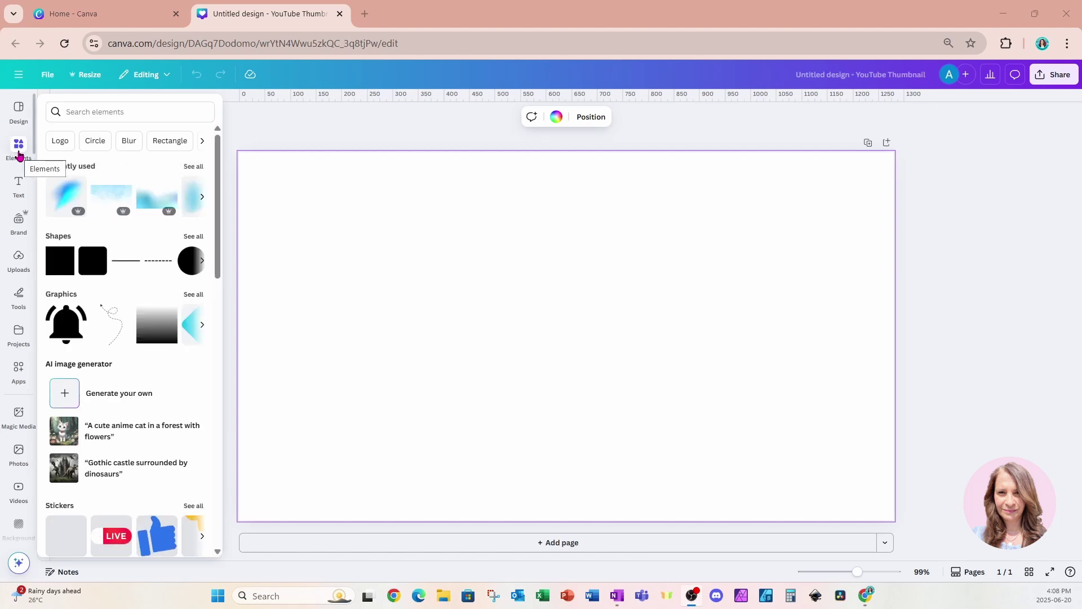
click(191, 163)
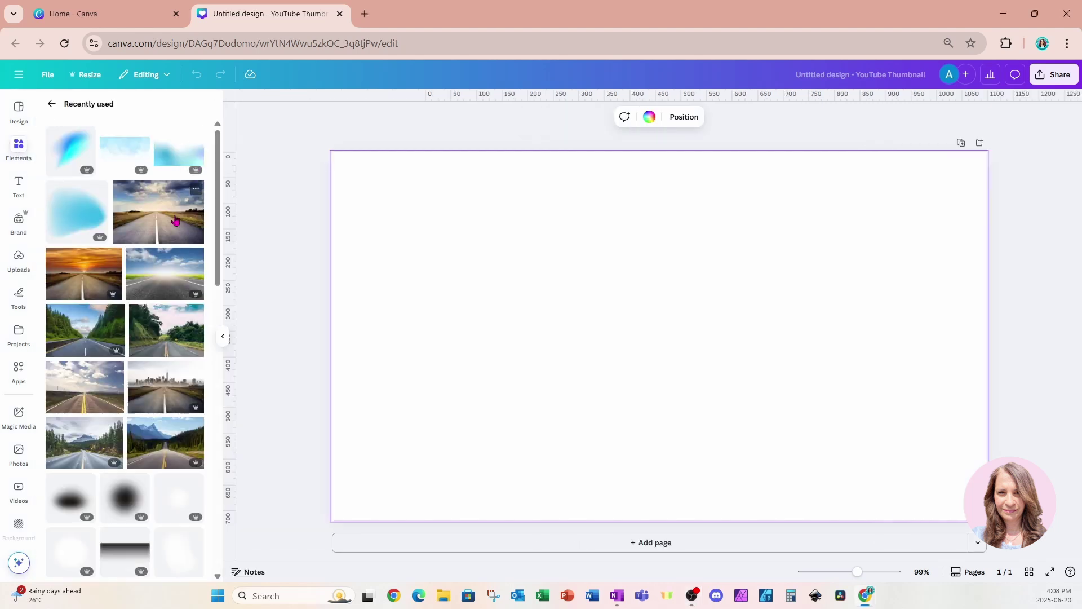
click(176, 220)
drag(629, 335, 516, 295)
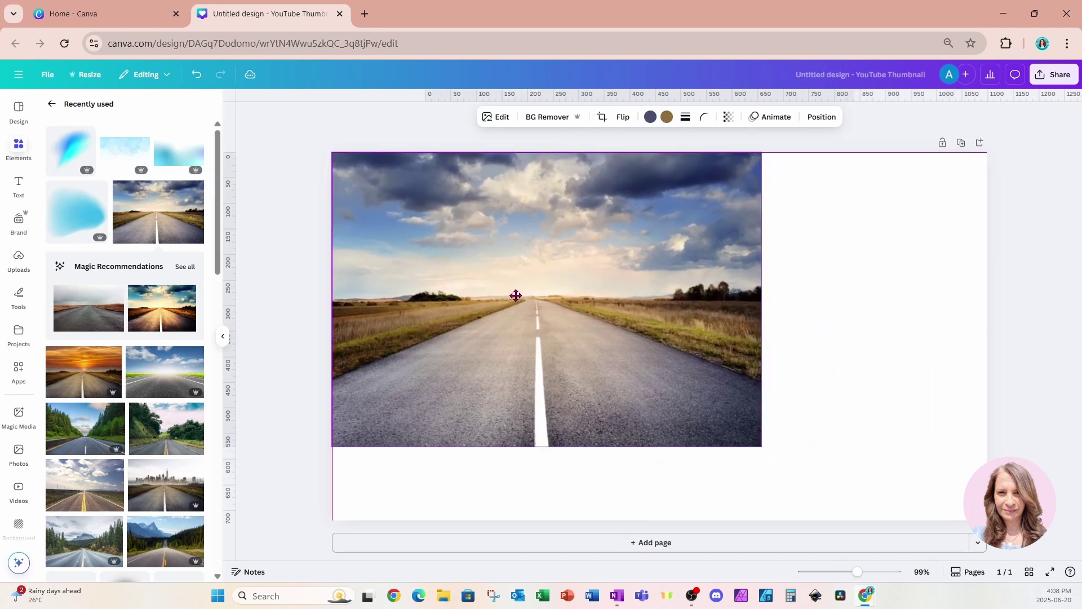
drag(761, 447, 1019, 551)
drag(927, 498, 928, 464)
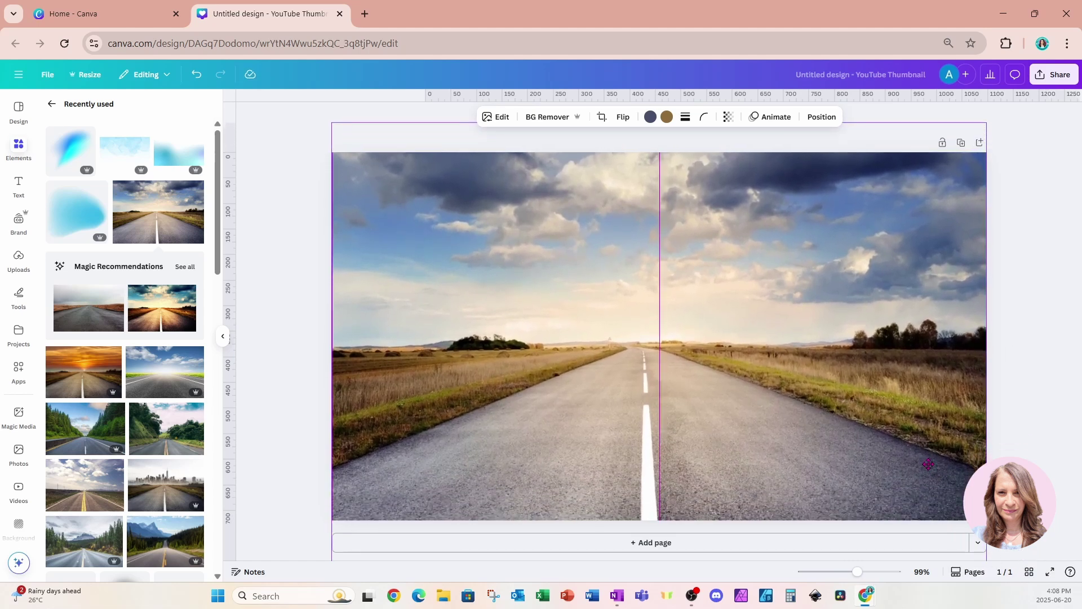
drag(928, 464, 926, 455)
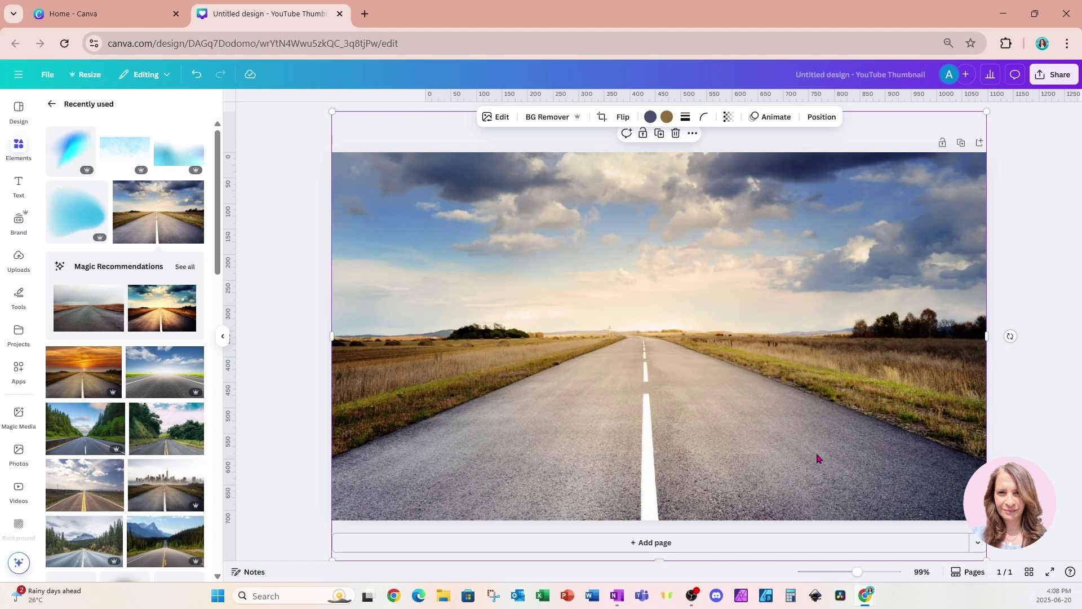
Add a heading to the page and replace its text with LIGHT in capitals.
click(18, 183)
click(71, 213)
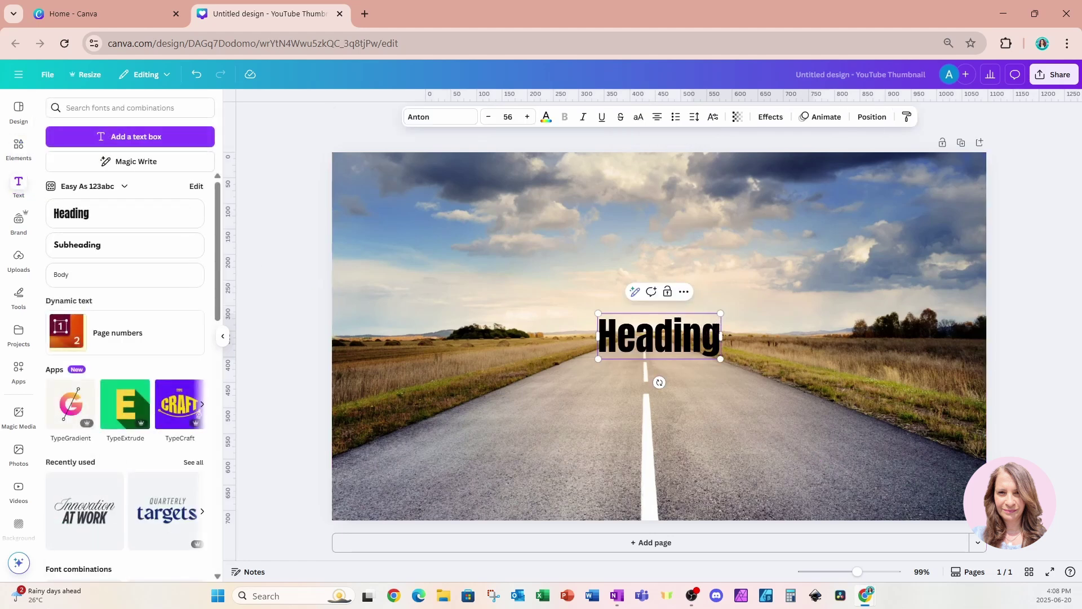
double_click(715, 327)
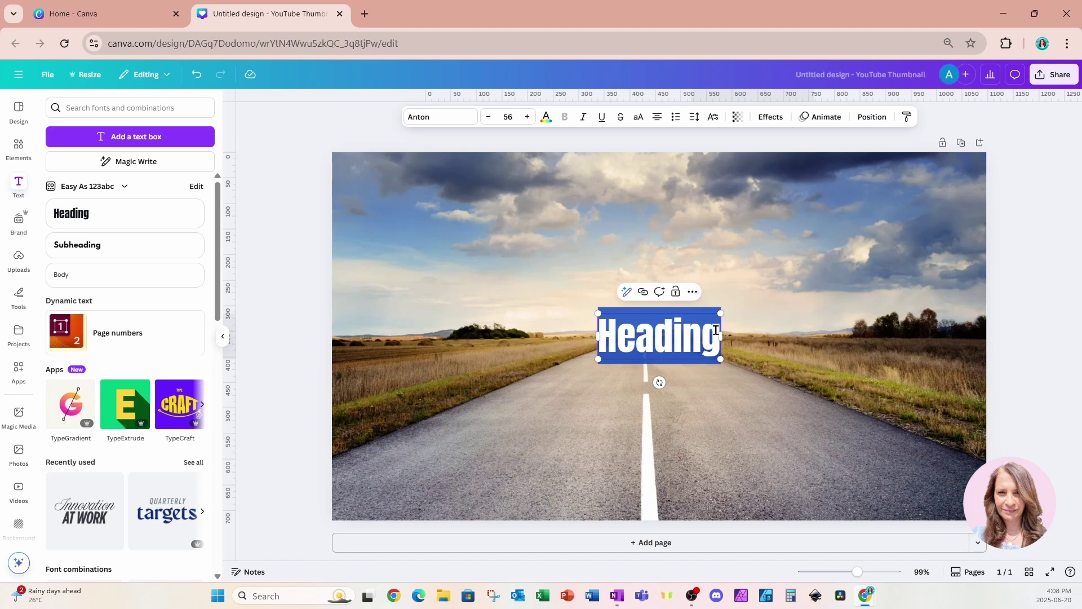
text(light)
key(BackSpace)
key(BackSpace)
key(BackSpace)
key(BackSpace)
key(BackSpace)
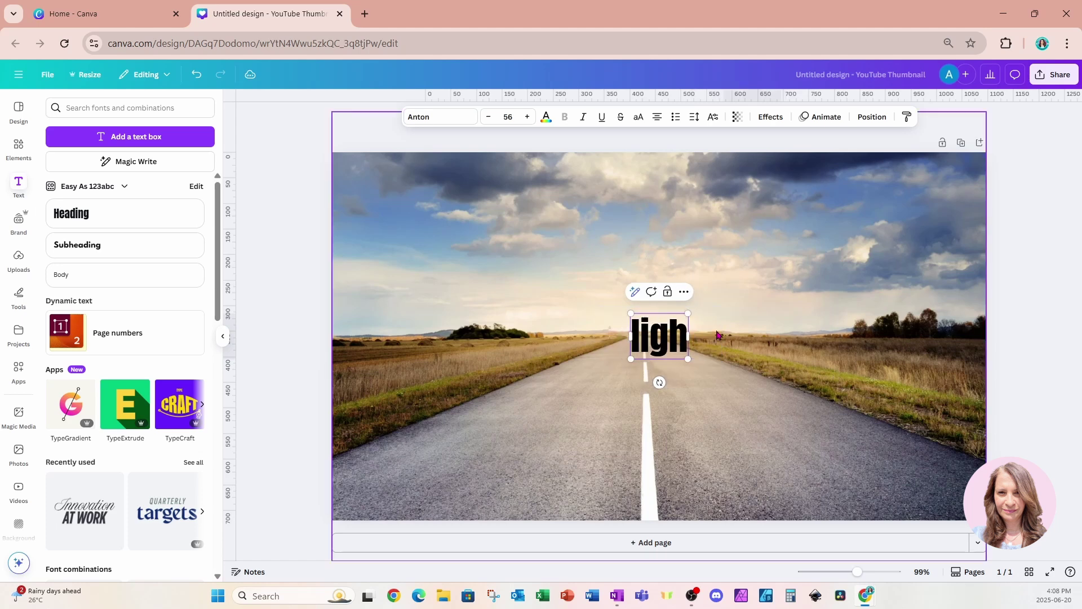
text(LIGHT)
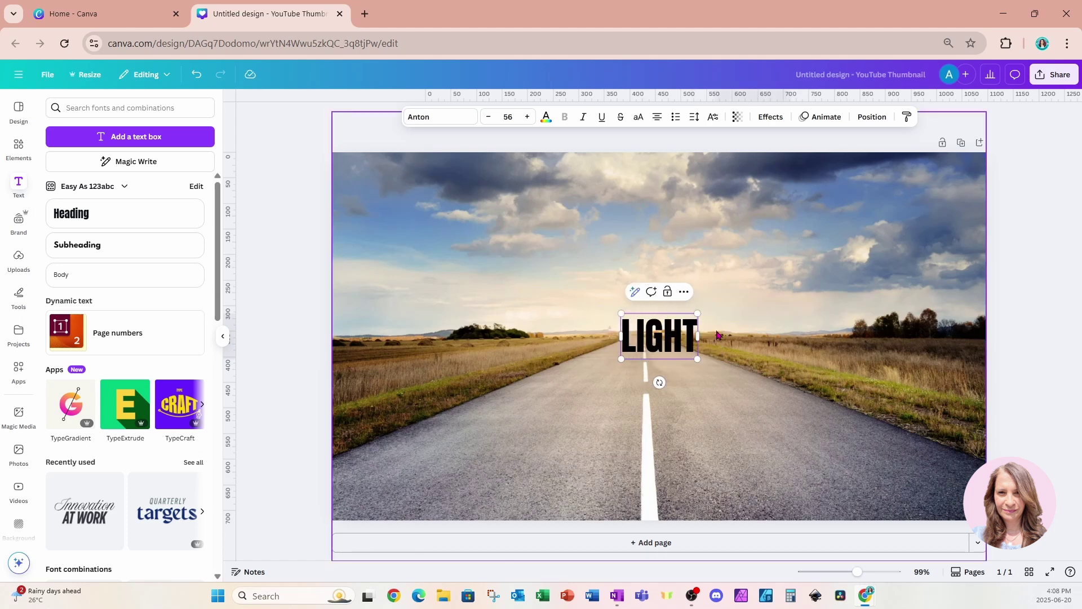
Enlarge the LIGHT heading to about size 189 and place it near the page centre, over the horizon.
drag(697, 313, 902, 225)
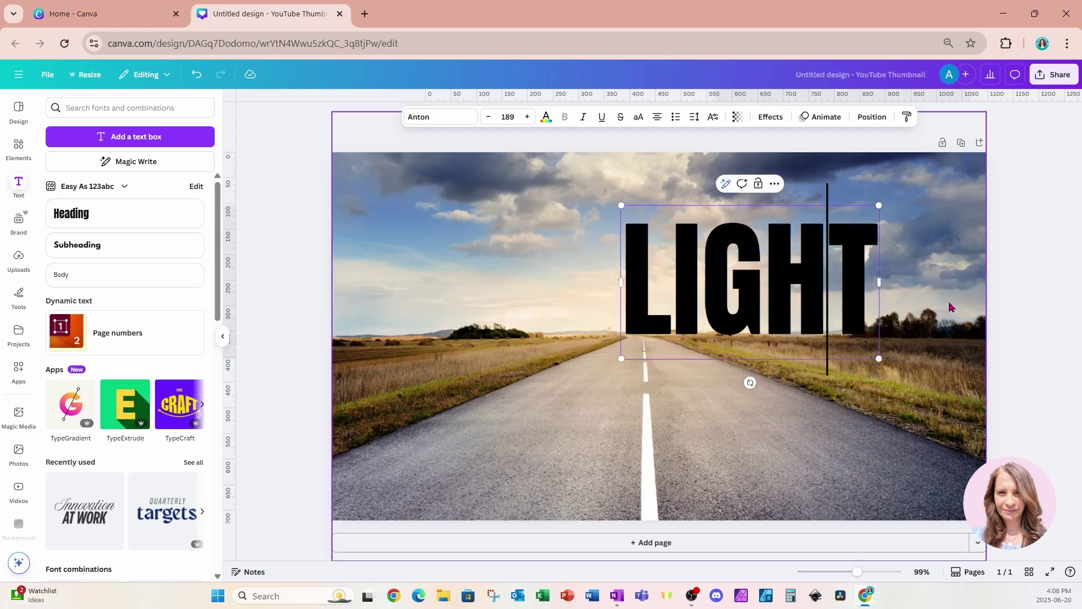
drag(848, 284, 757, 334)
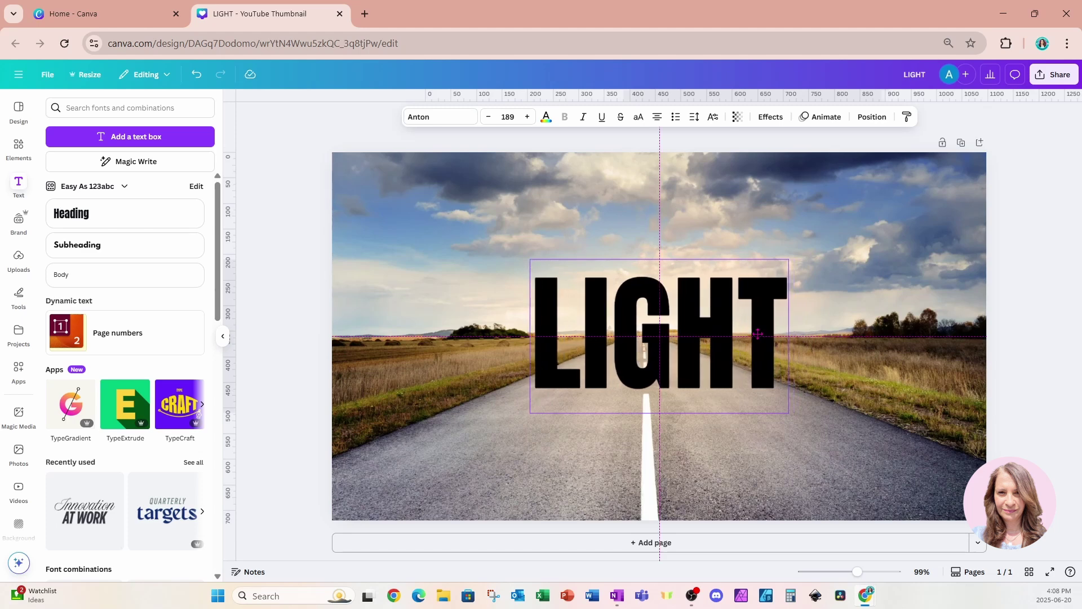
drag(757, 334, 757, 333)
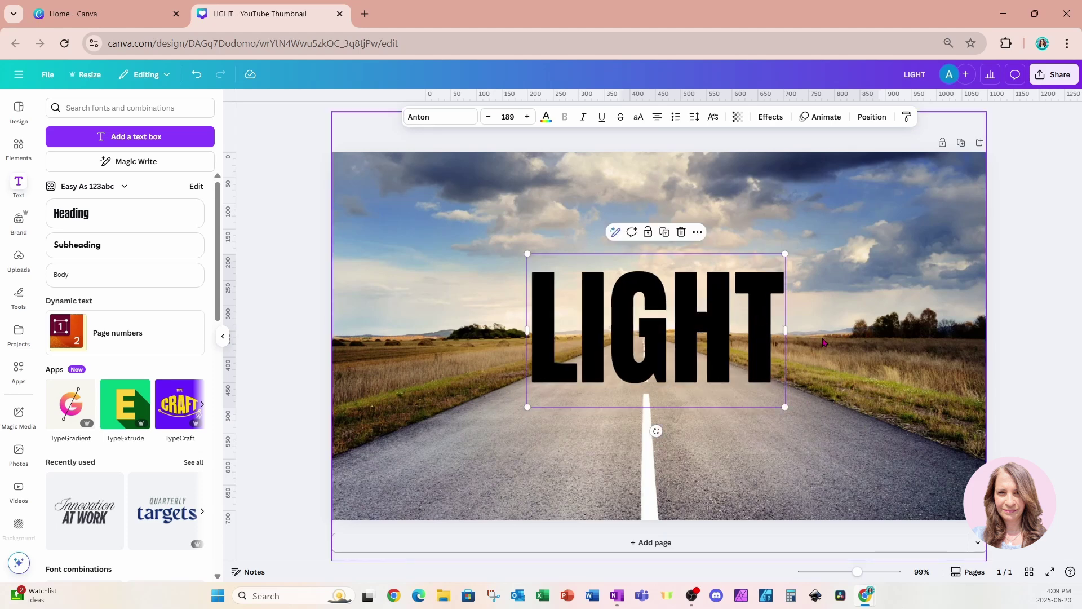
click(792, 328)
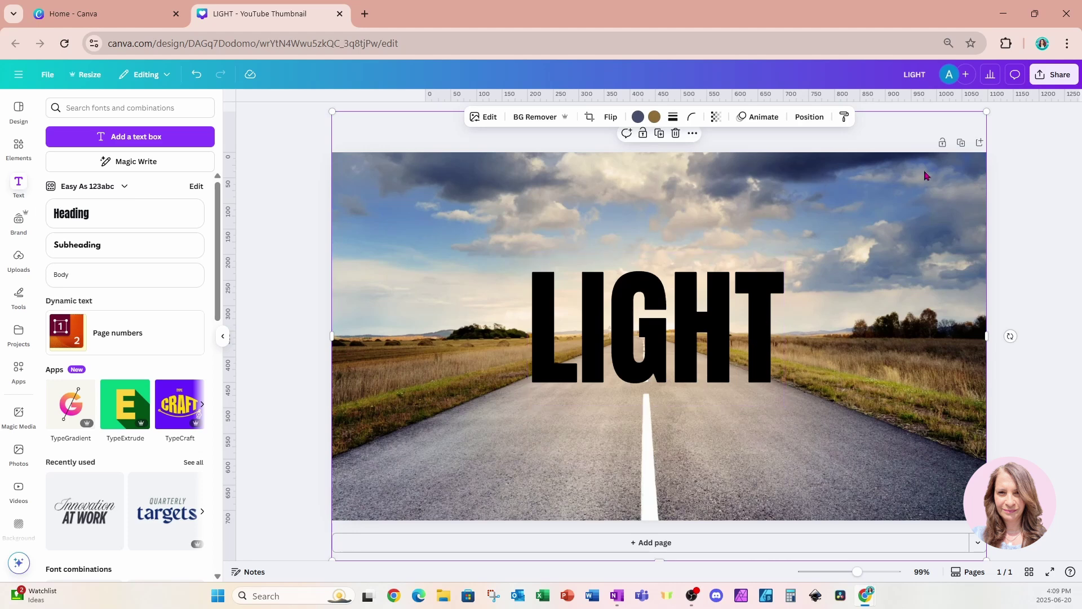
Duplicate the page and delete the road photo from the copy, keeping only the LIGHT text.
click(960, 143)
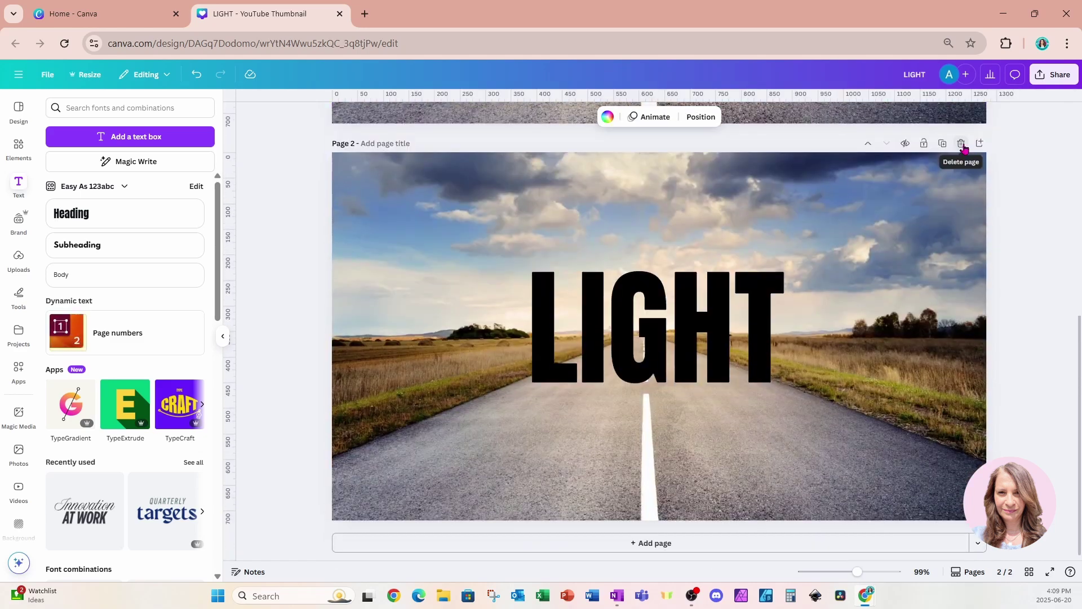
click(781, 253)
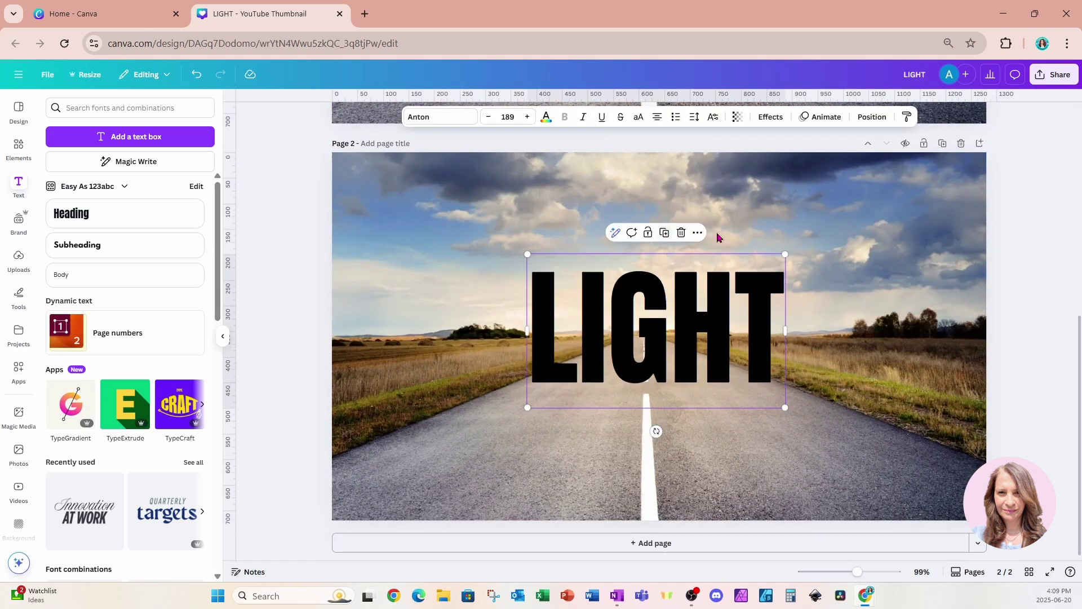
click(862, 244)
key(Delete)
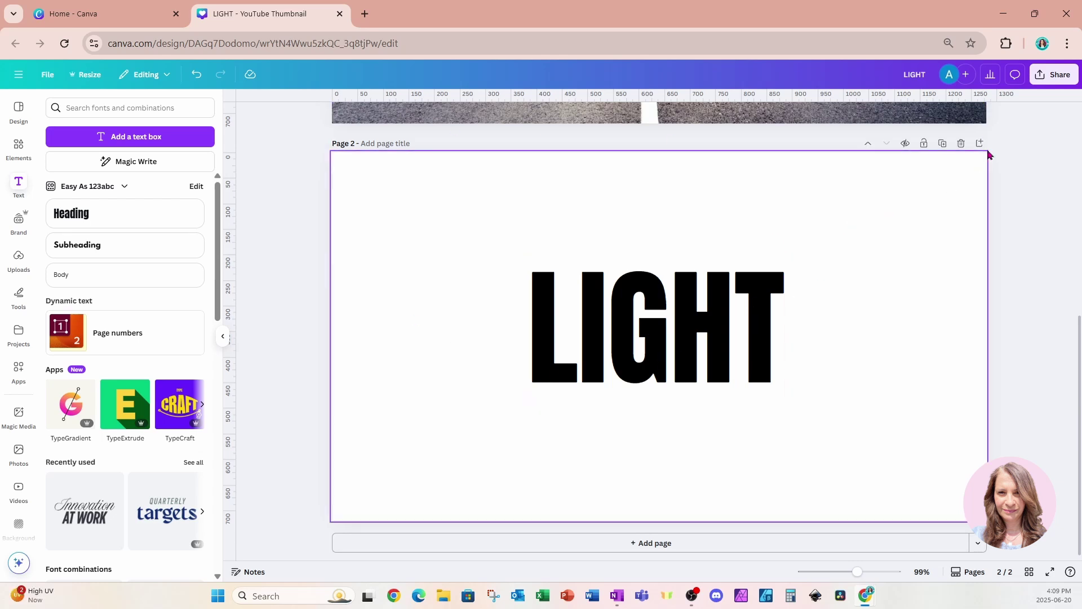
Download only page 2 as a PNG with a transparent background.
click(1052, 74)
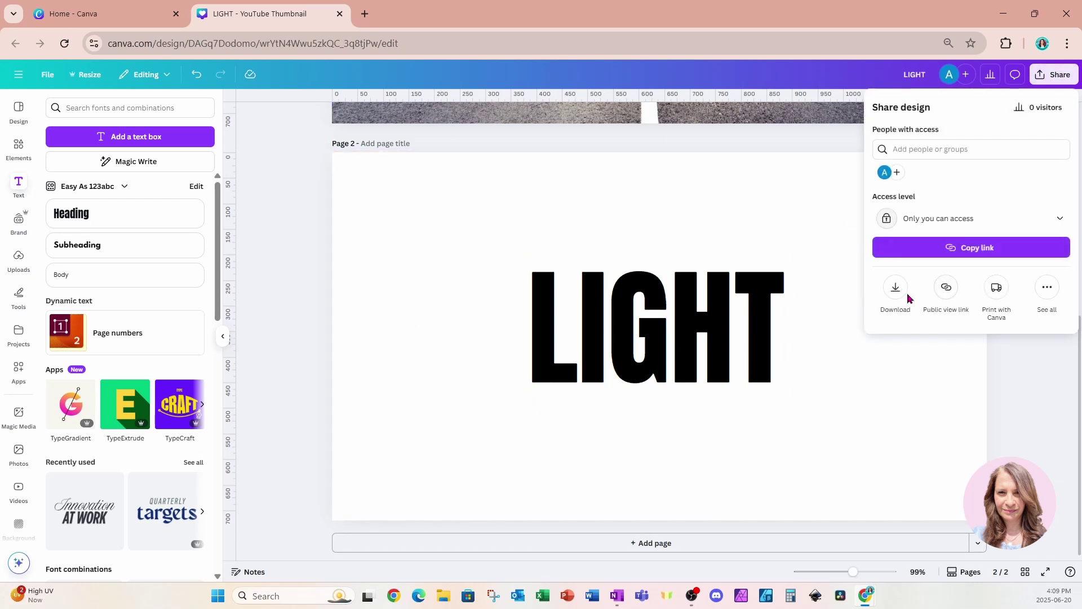
click(896, 289)
click(895, 291)
click(906, 340)
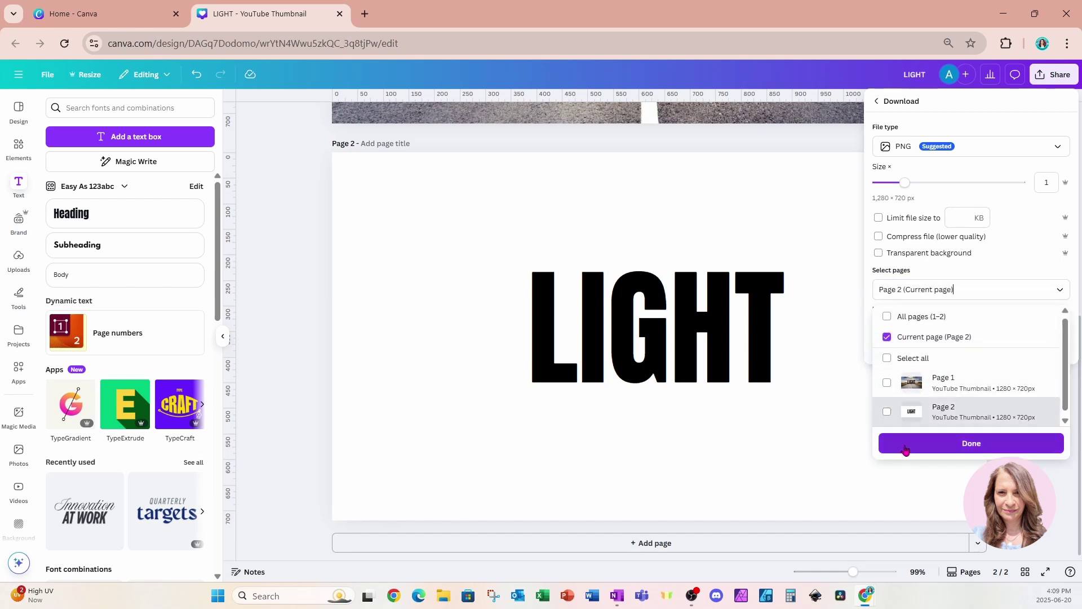
click(905, 253)
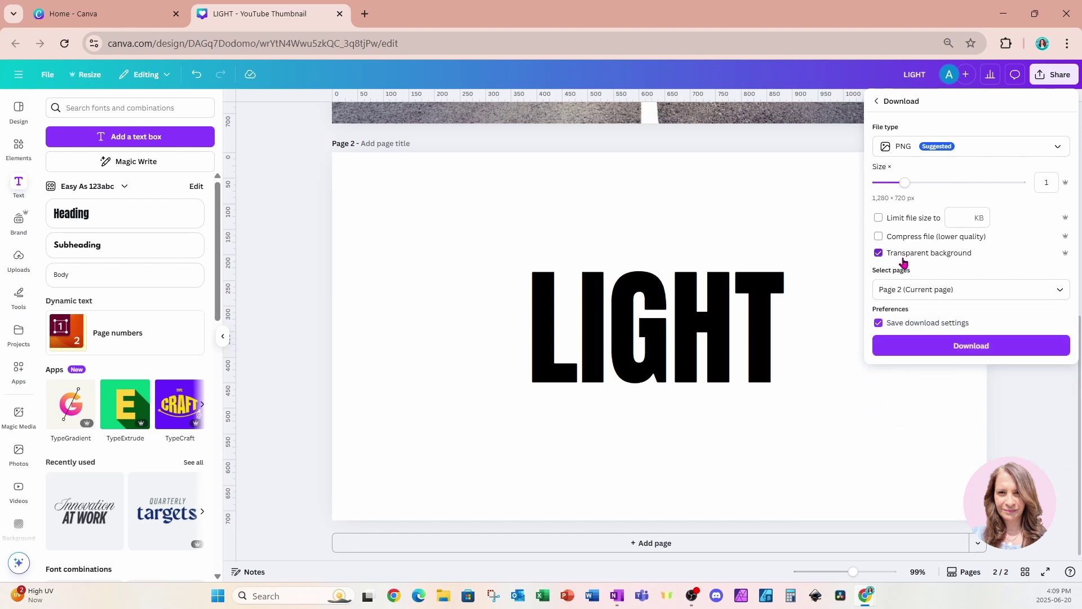
click(907, 348)
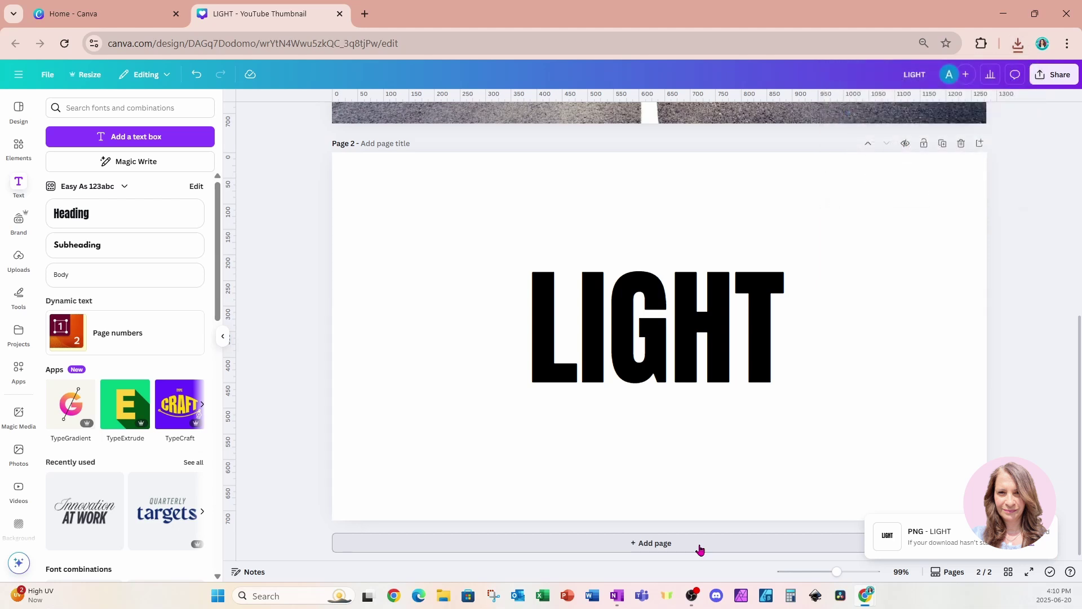
Delete the LIGHT text from page 1, keeping the road photo.
scroll(723, 437, up, 5)
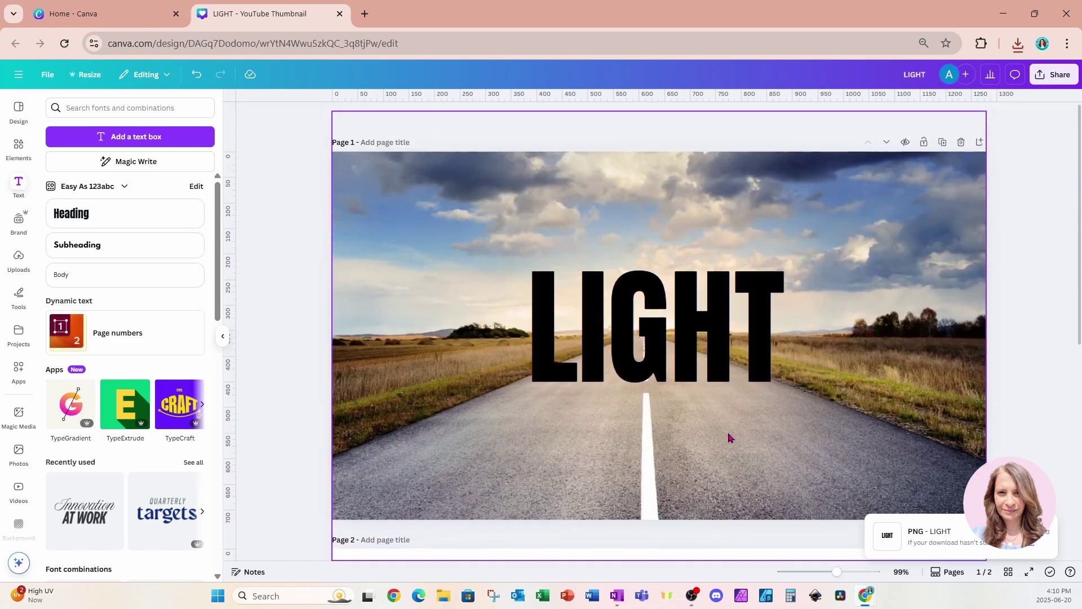
click(955, 221)
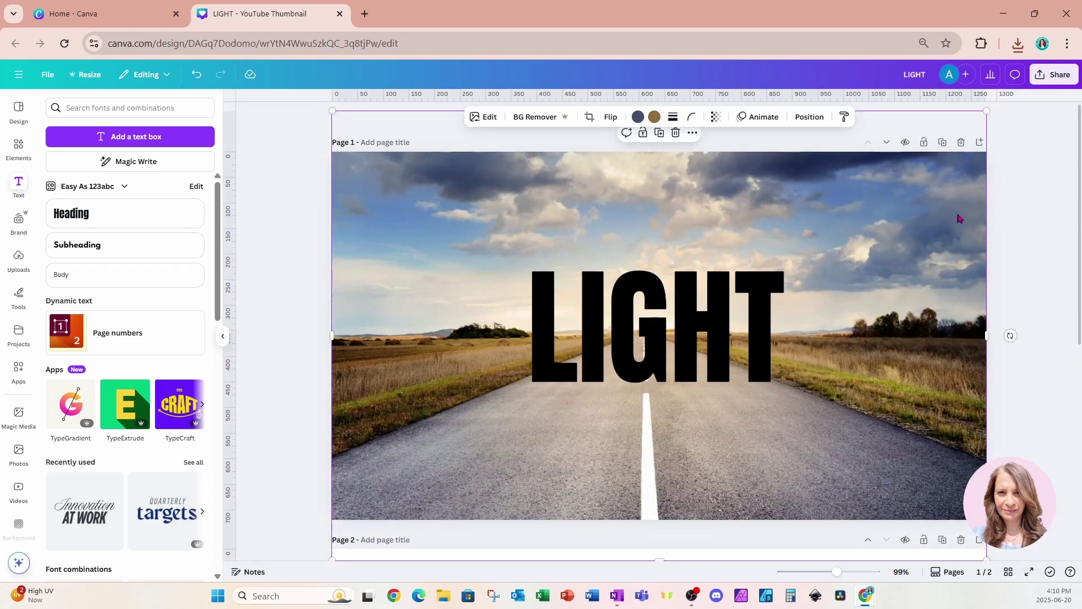
click(757, 331)
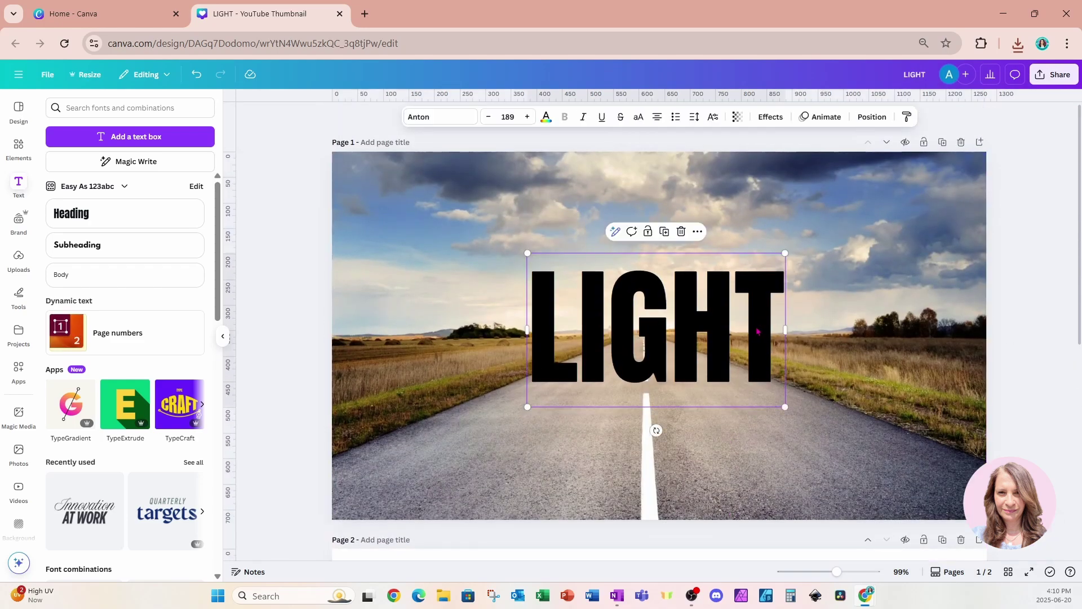
key(Delete)
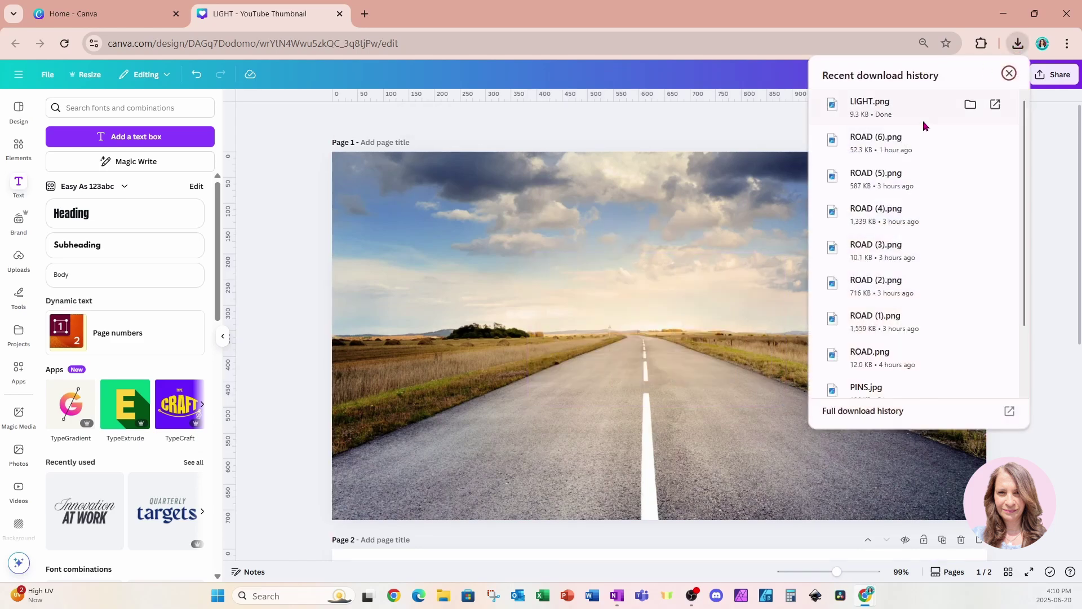
Place the downloaded LIGHT.png on page 1 and enlarge it to fill the whole page.
drag(884, 111, 667, 357)
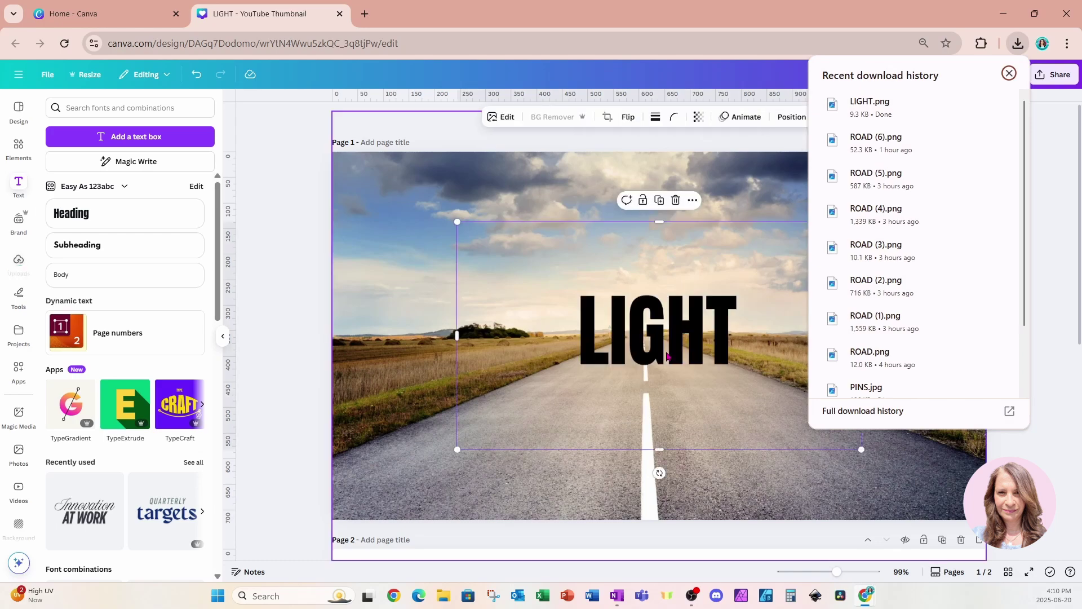
drag(457, 221, 332, 152)
drag(863, 451, 987, 519)
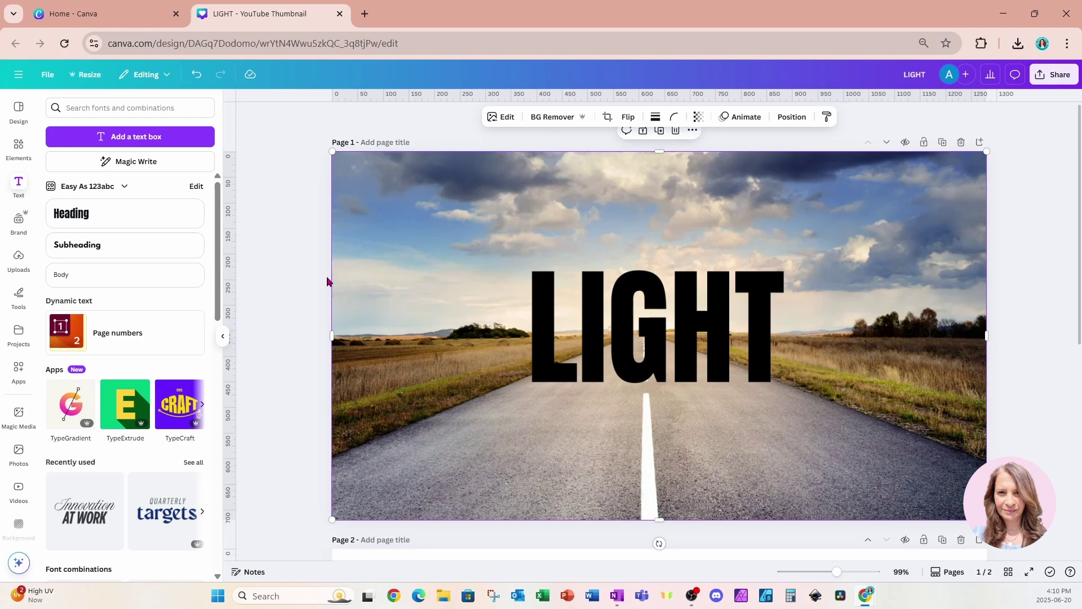
Search the apps for "IMAGE CUT" and open Image Cutout Maker.
click(19, 369)
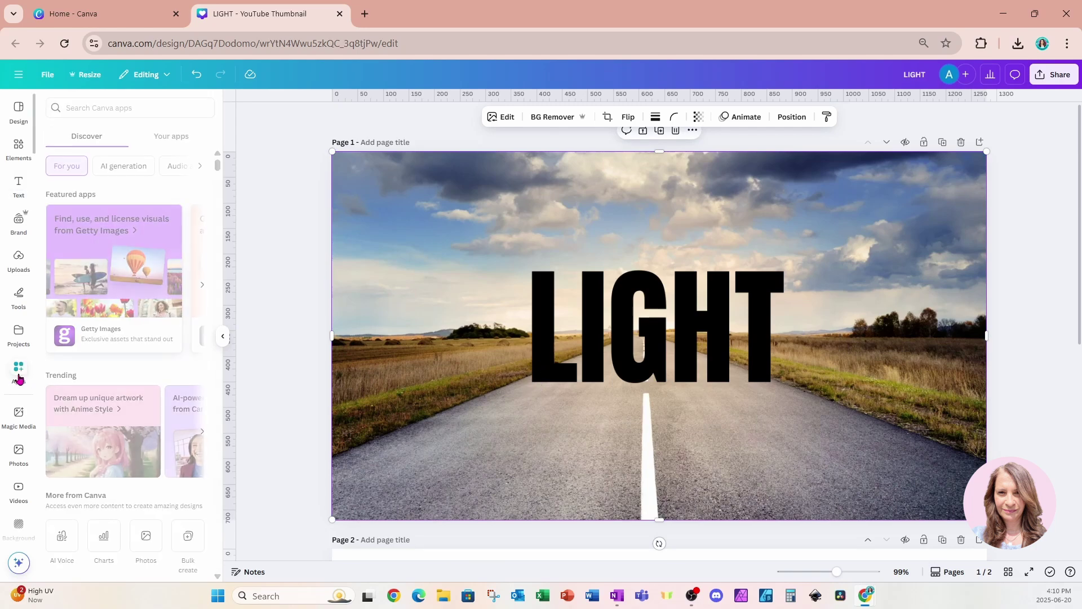
click(114, 106)
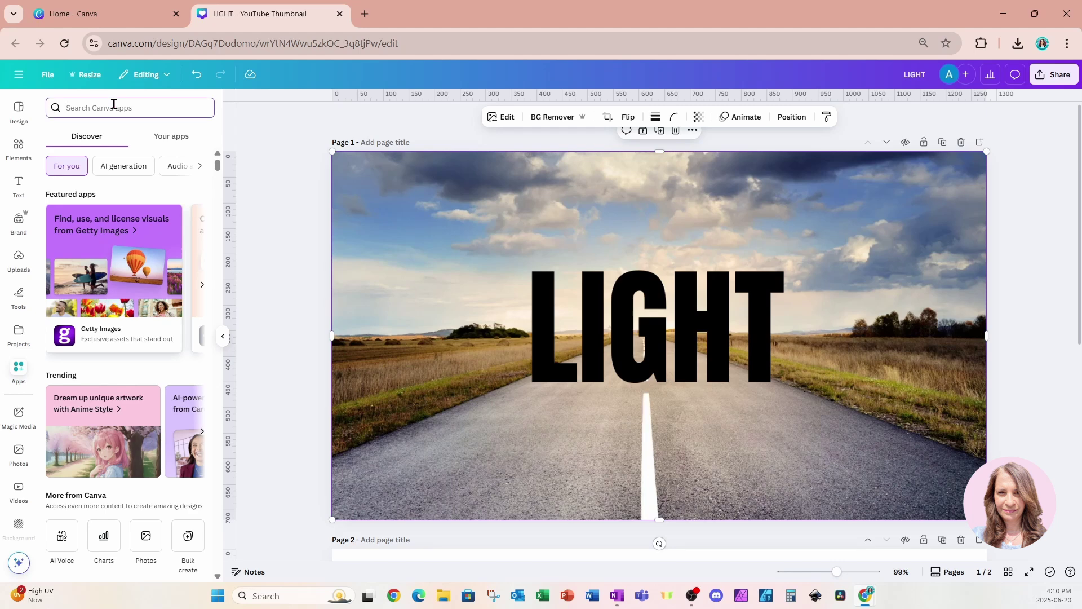
text(IMAGE CUT)
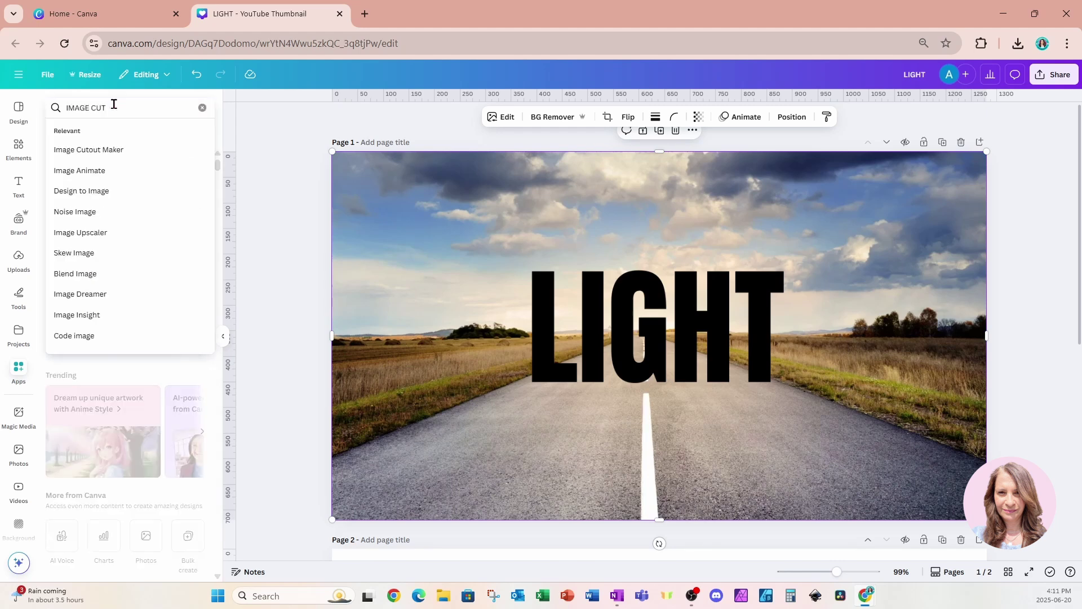
click(109, 150)
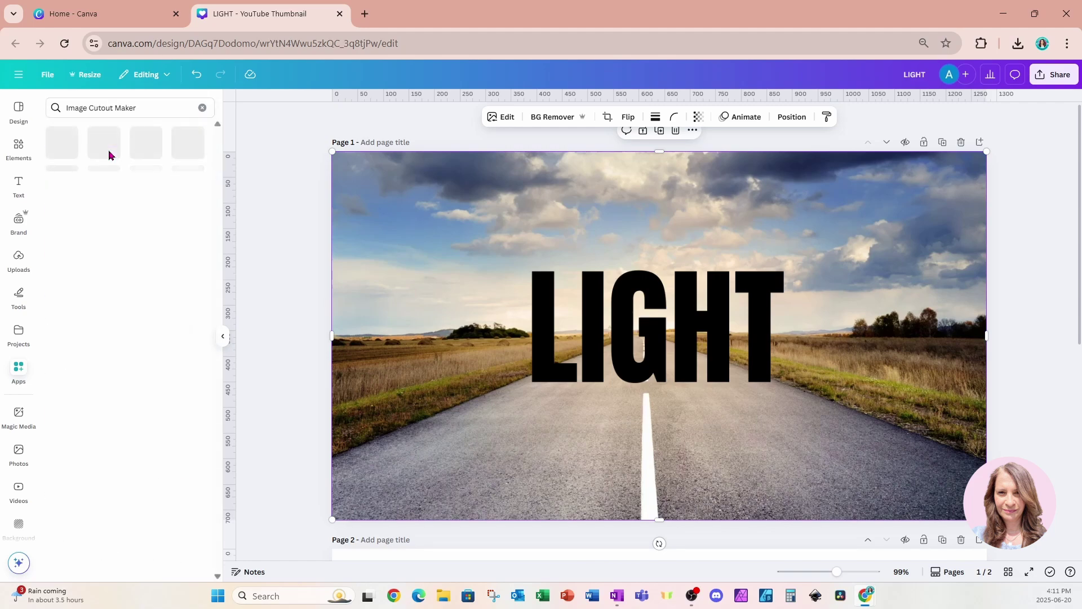
click(63, 153)
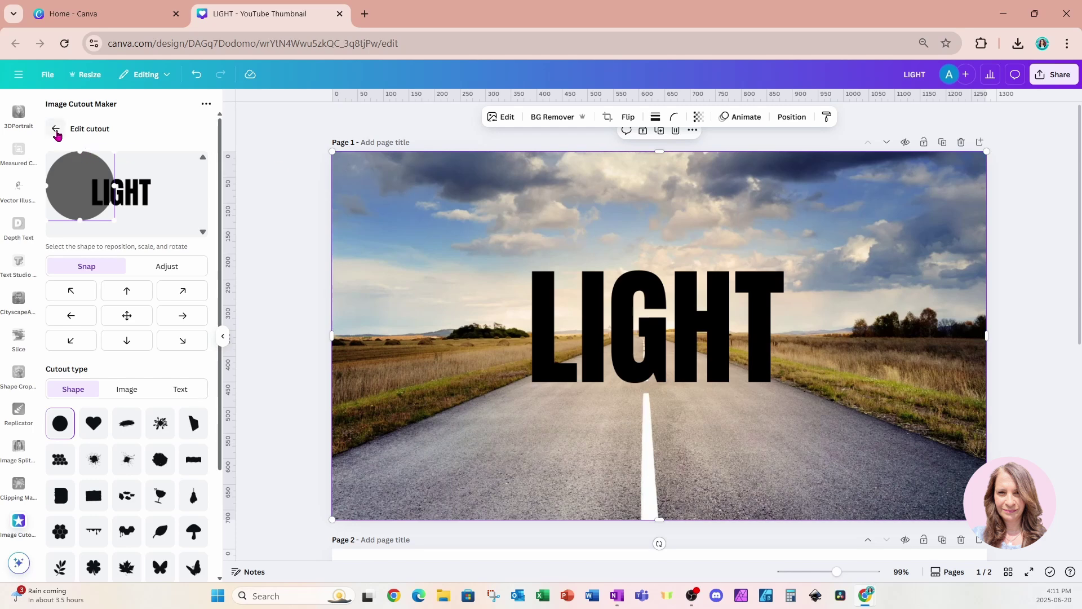
Leave the cutout editor for the LIGHT image and shift that image sideways toward the page's right edge.
click(55, 130)
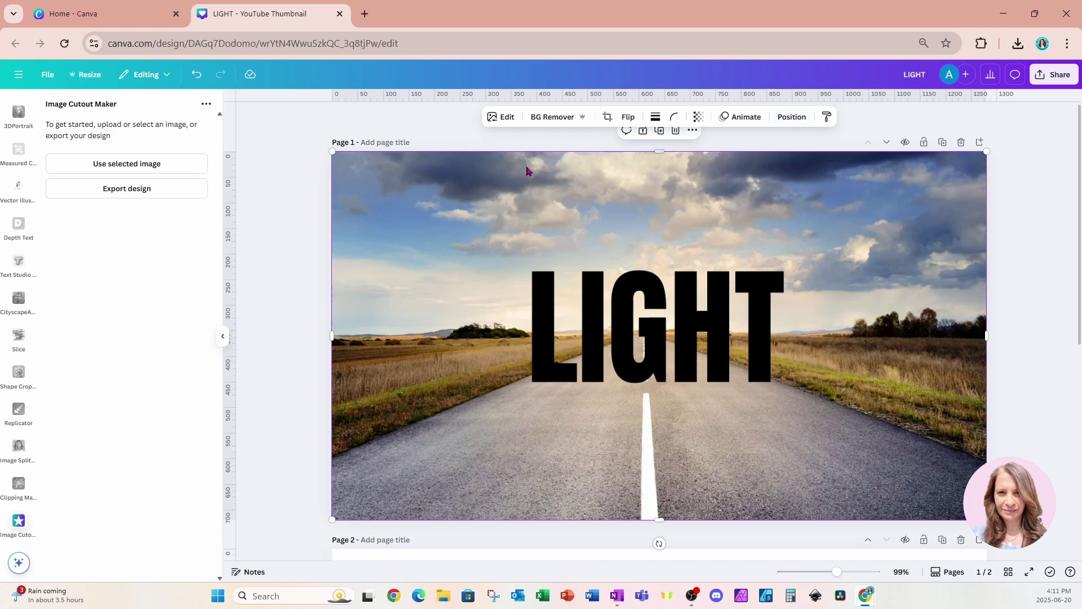
drag(509, 342, 571, 342)
key(ctrl+z)
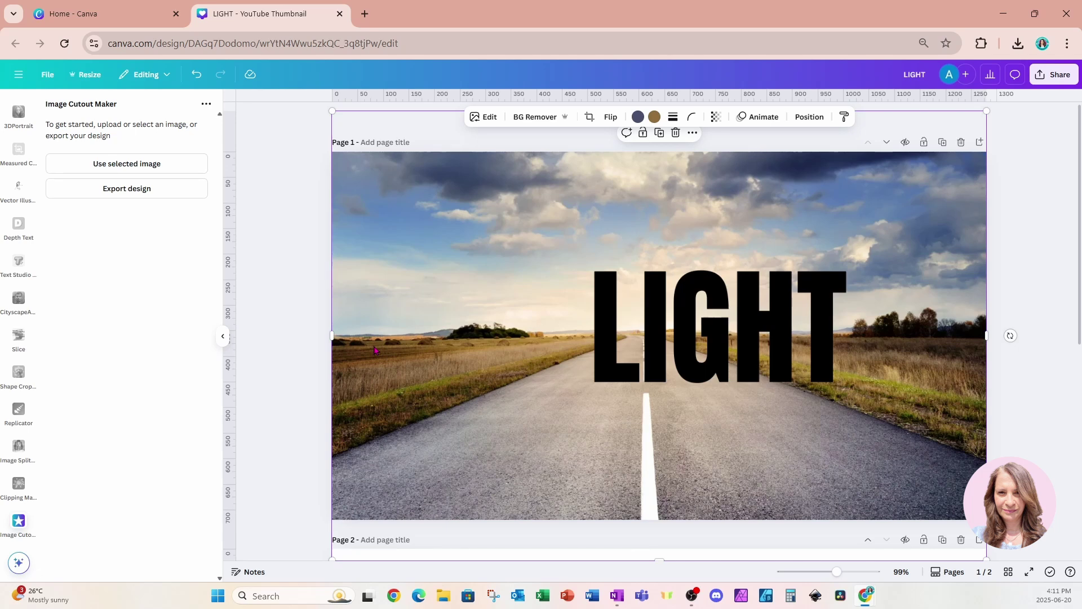
Load the road photo into Image Cutout Maker and set the cutout type to Text.
click(117, 168)
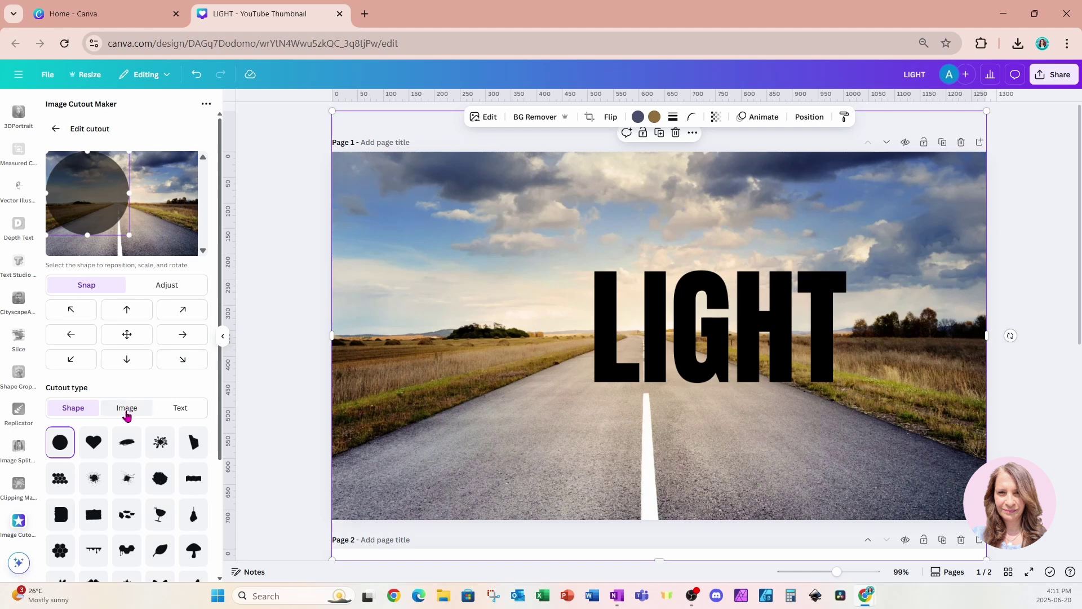
scroll(127, 415, down, 1)
click(186, 340)
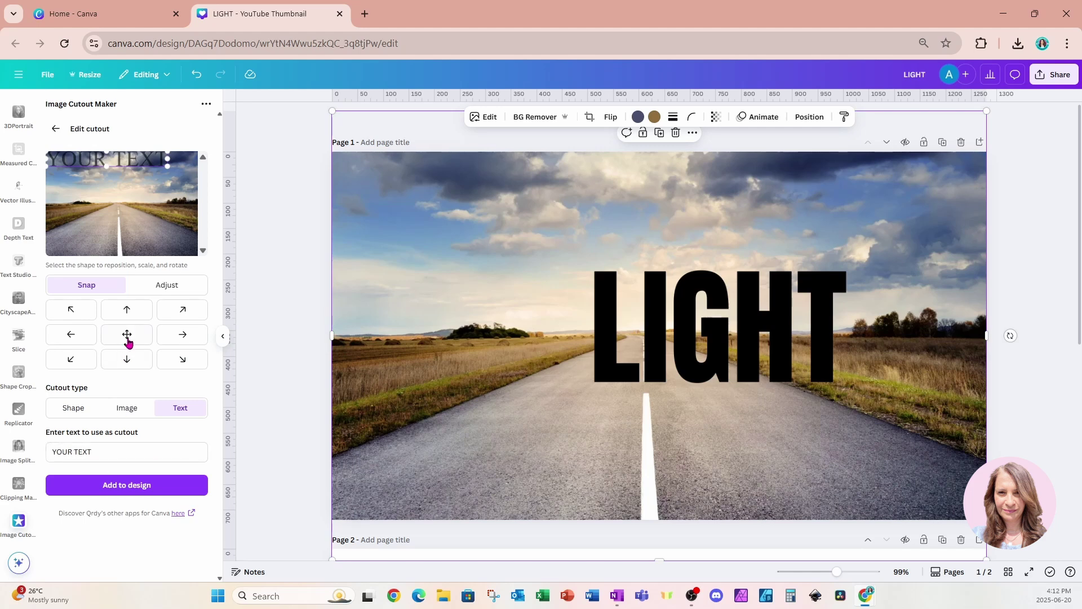
Change the cutout type to Image and use the LIGHT image from page 1 as the cutout shape.
click(128, 409)
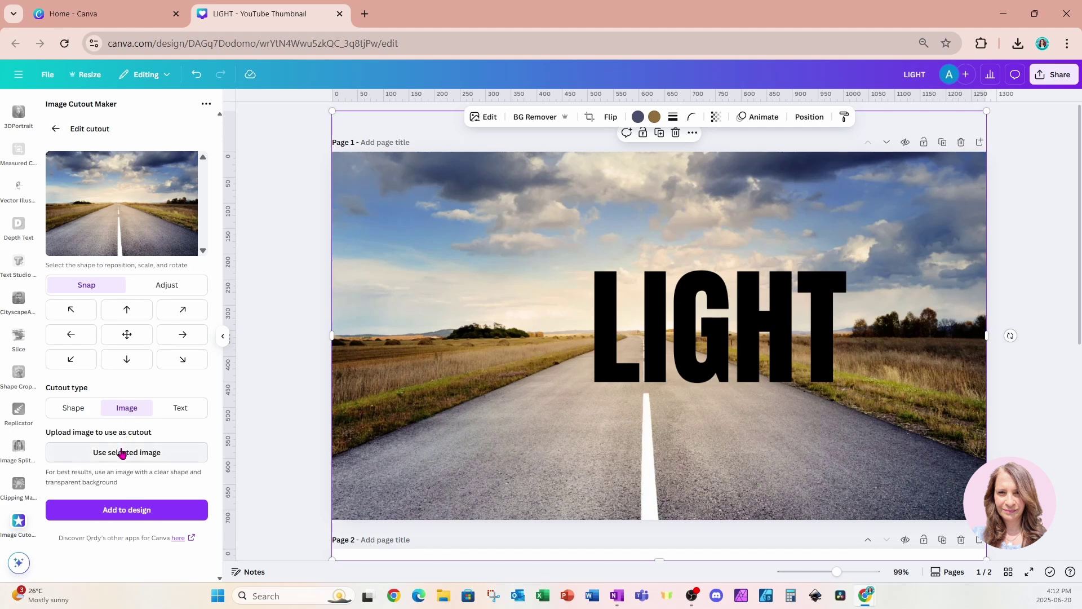
click(652, 337)
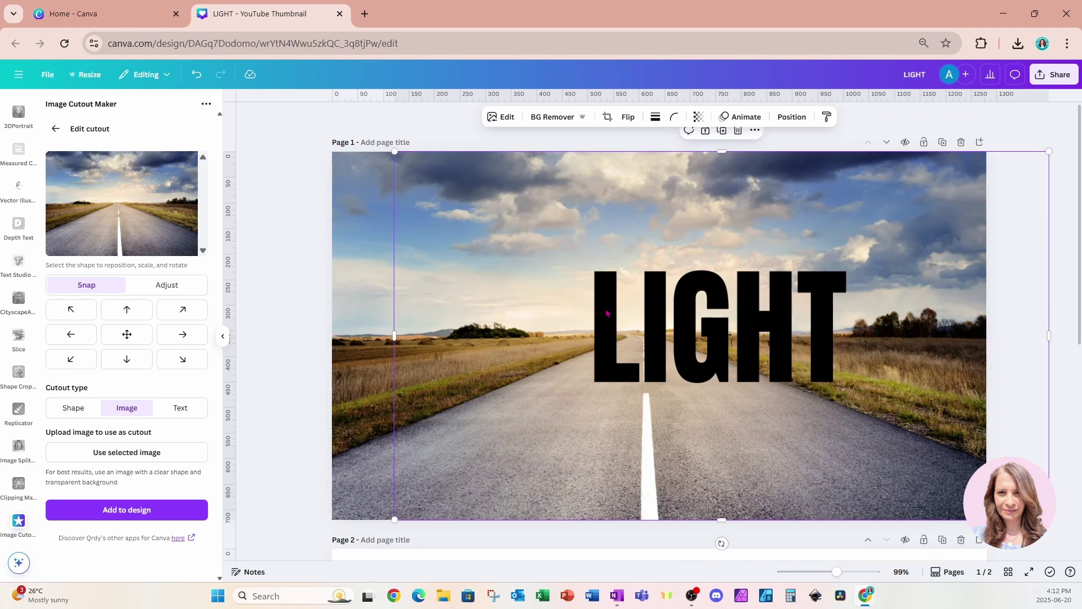
click(148, 454)
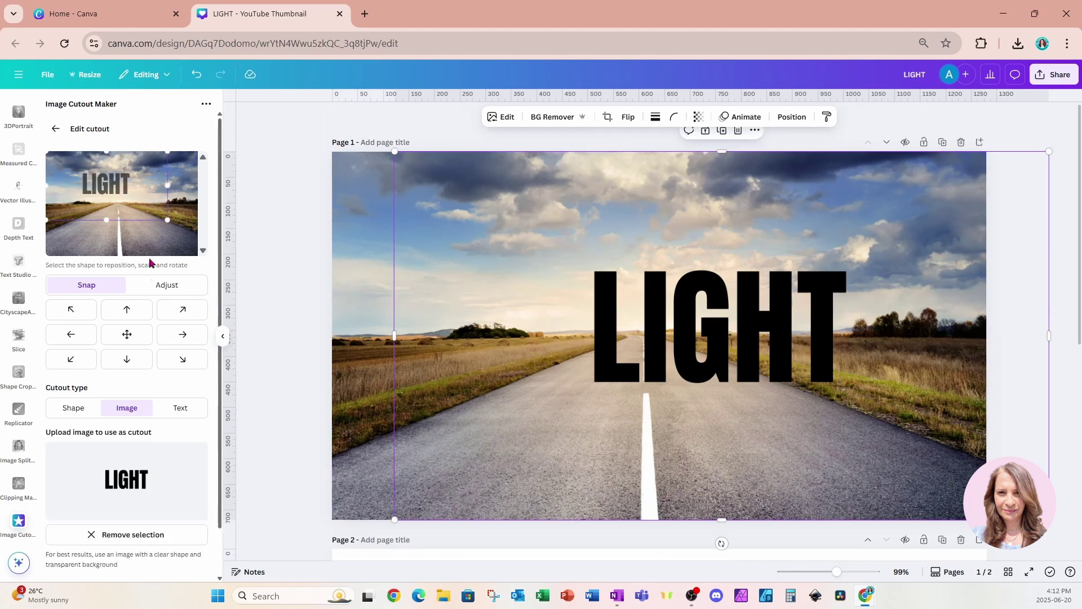
Reposition and enlarge the LIGHT shape centrally above the road in the cutout preview, and add the cut photo to the design.
drag(148, 212, 155, 235)
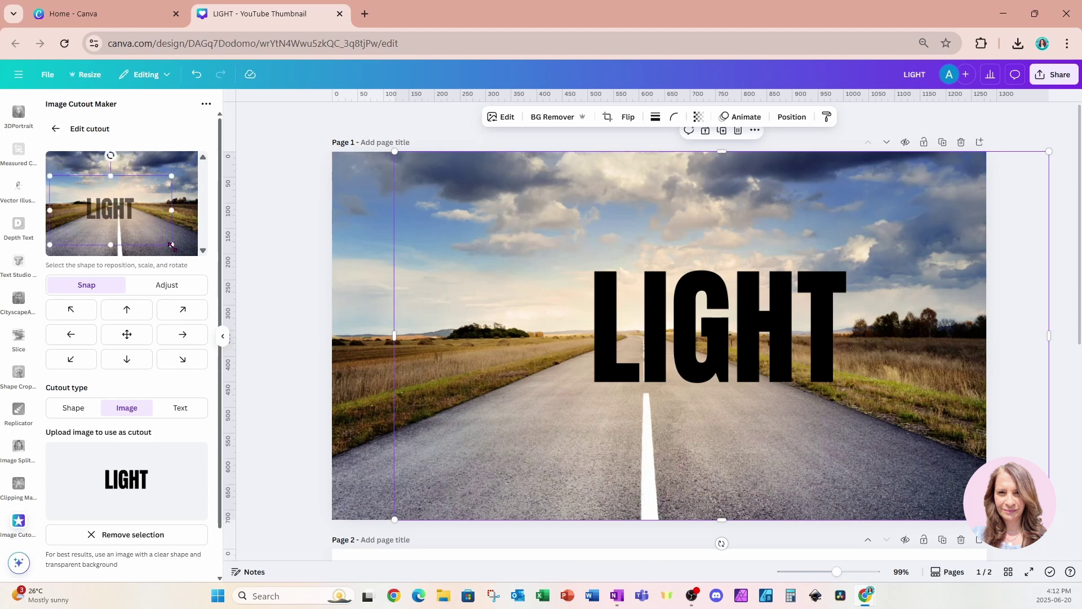
drag(171, 246, 187, 253)
drag(118, 175, 151, 183)
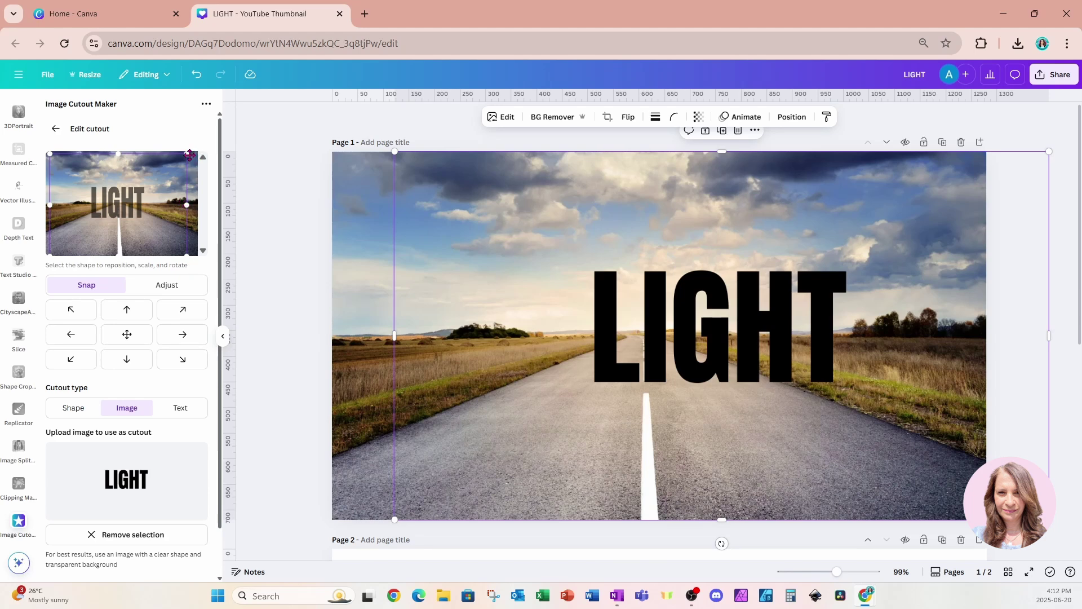
drag(188, 153, 219, 141)
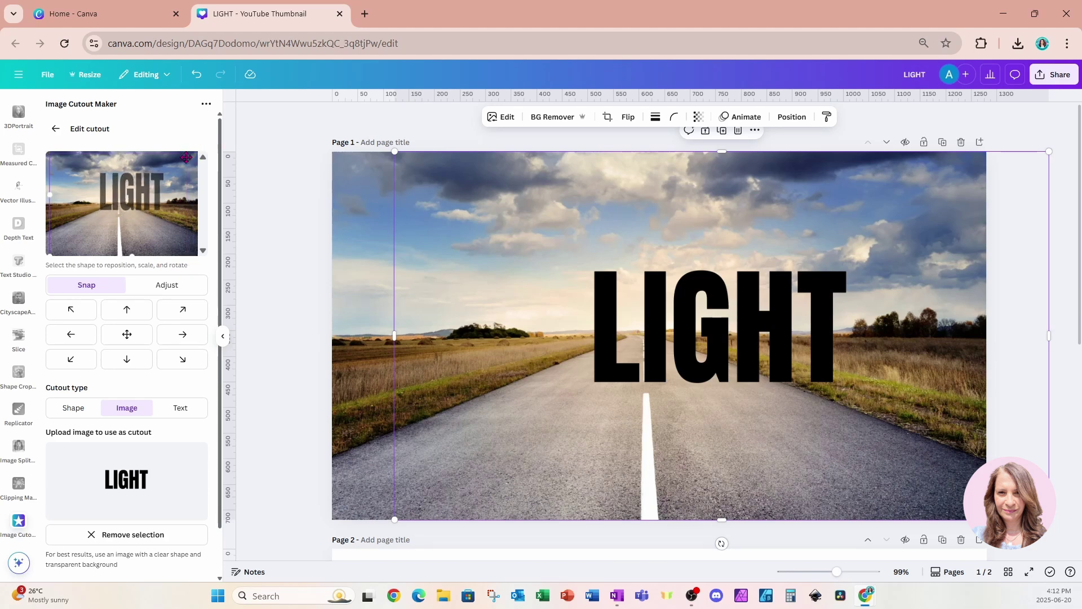
drag(166, 168, 158, 174)
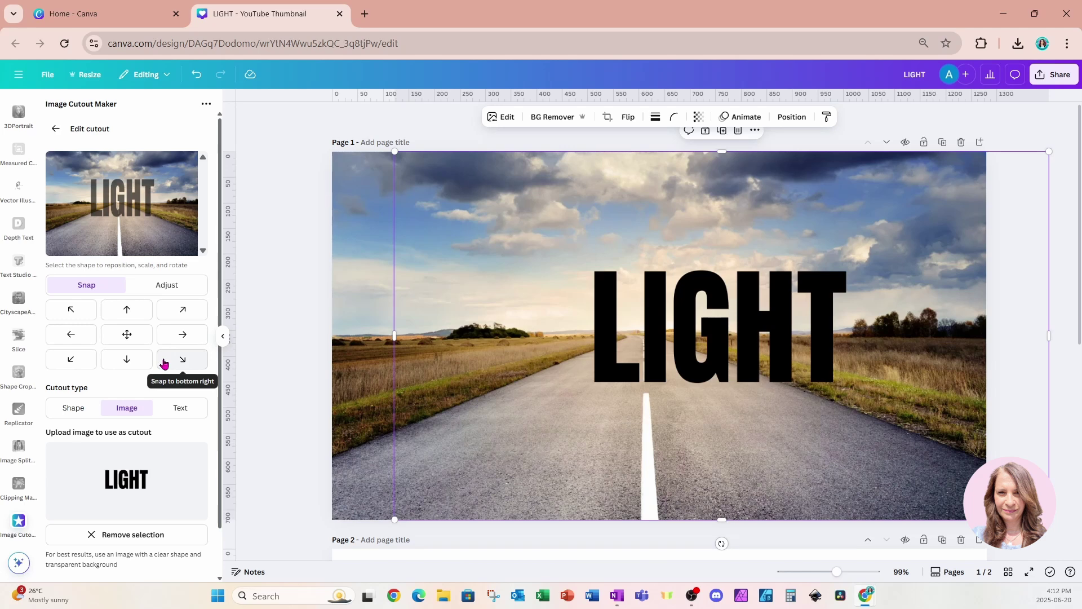
scroll(164, 364, down, 1)
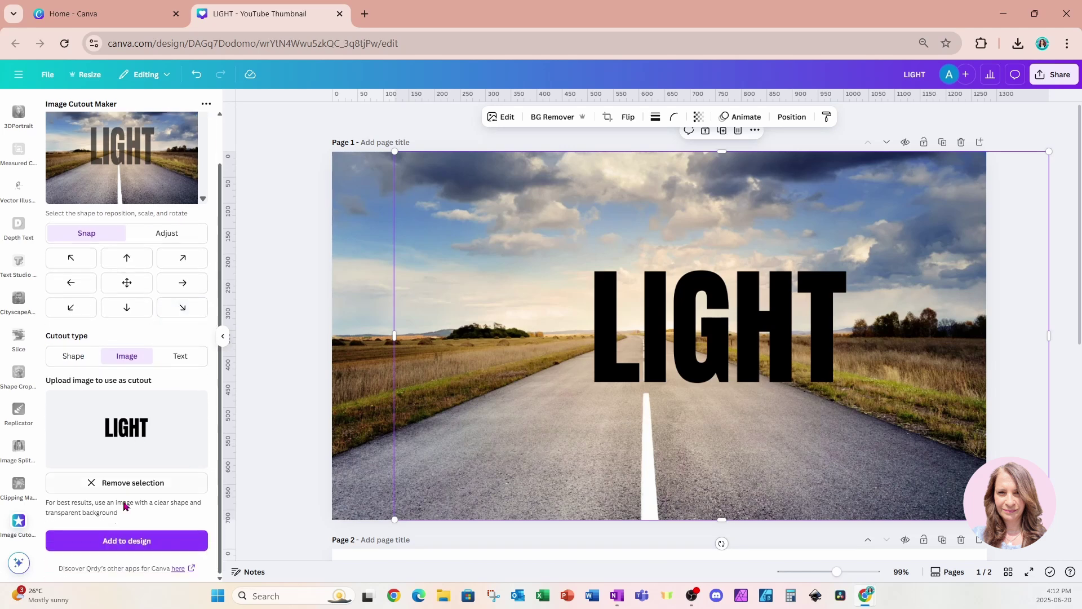
click(70, 542)
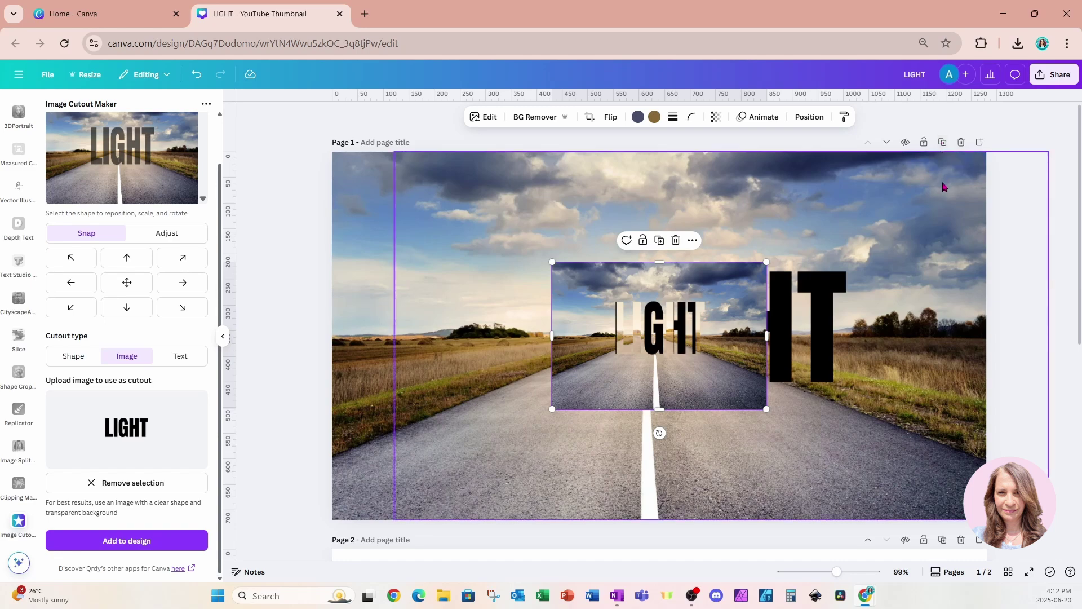
Duplicate page 1 and remove the large black LIGHT image from the copy.
click(943, 143)
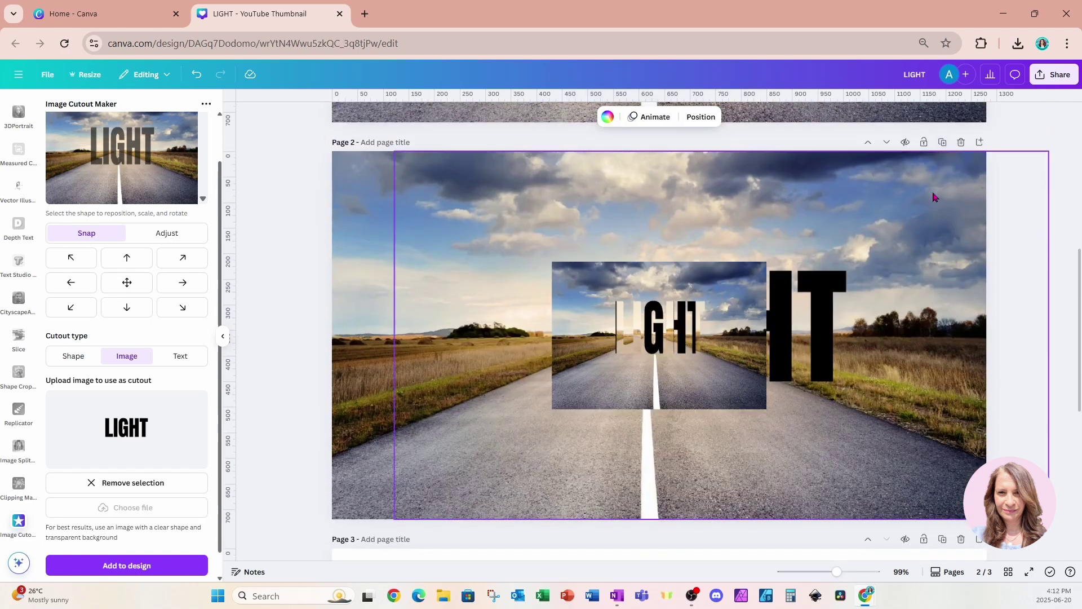
click(891, 232)
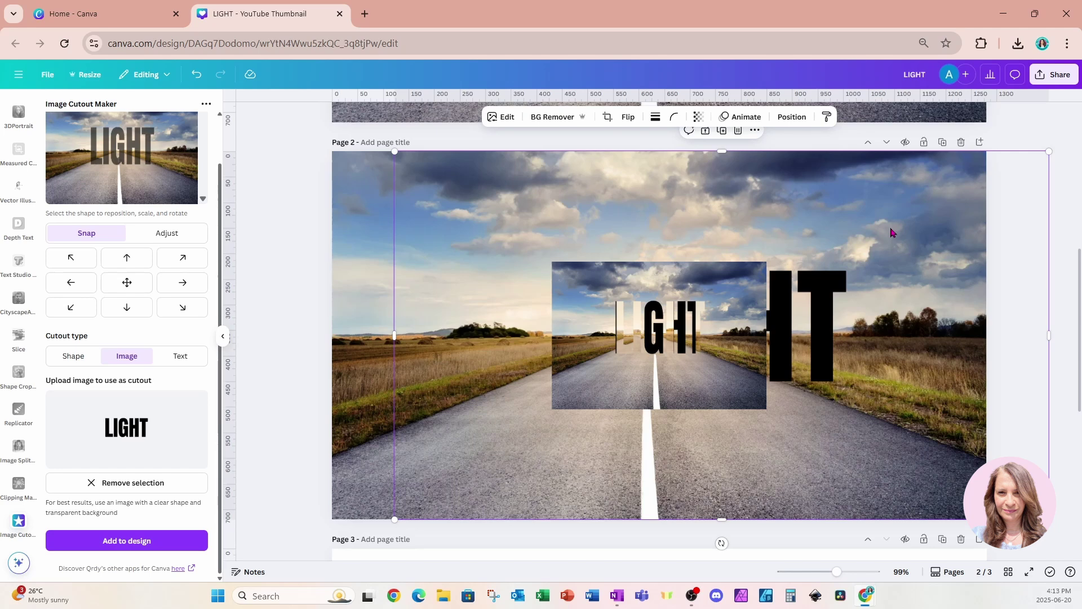
drag(891, 232, 937, 239)
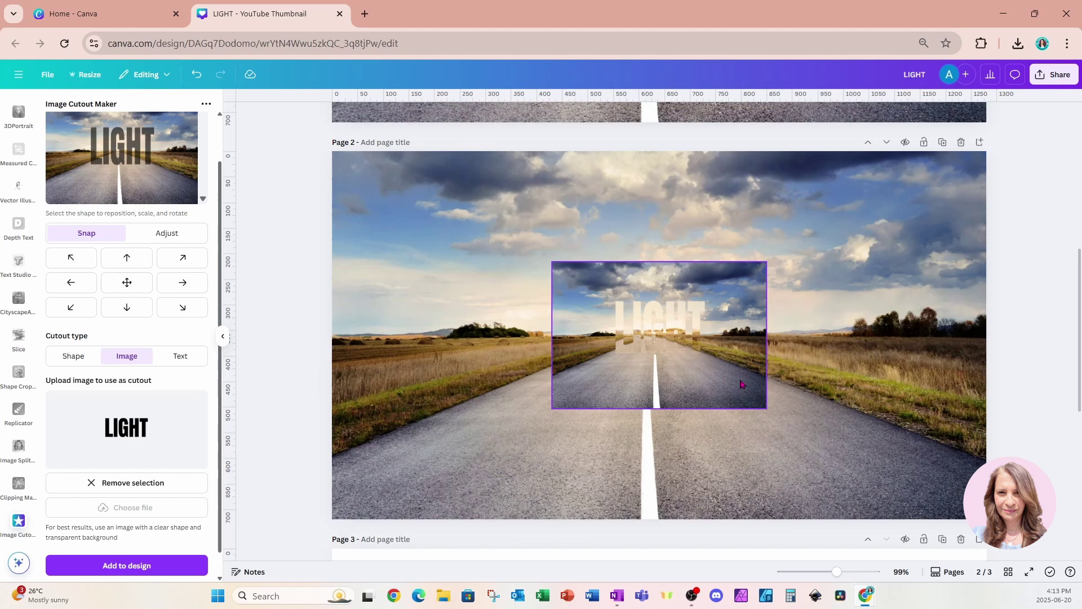
Enlarge the cutout photo to the width of page 2 and align it with the background photo, using 69 transparency as a guide.
drag(741, 384, 1061, 486)
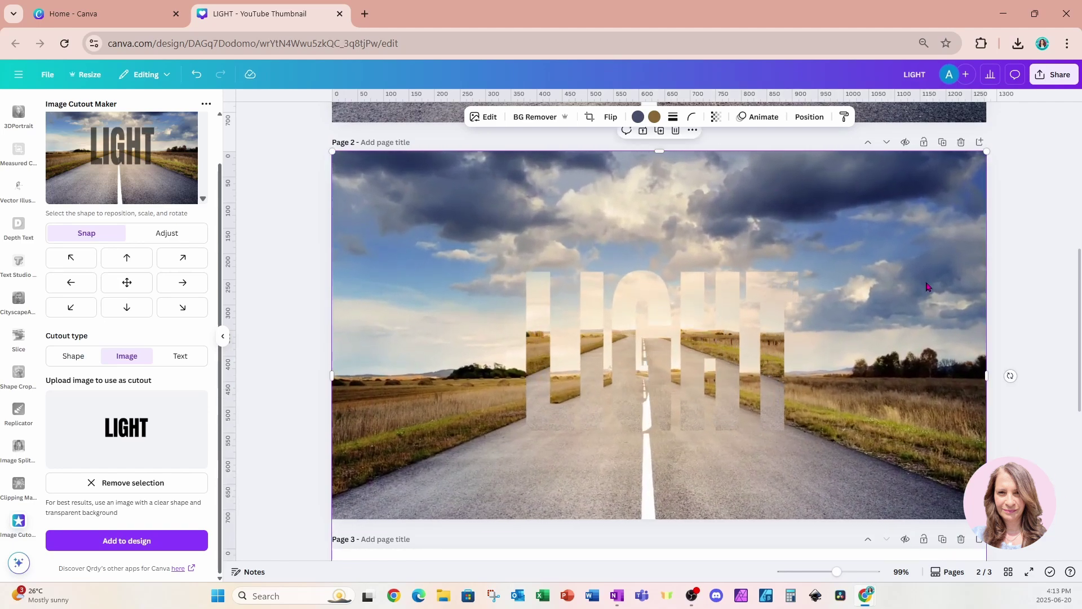
click(717, 116)
drag(742, 159, 716, 165)
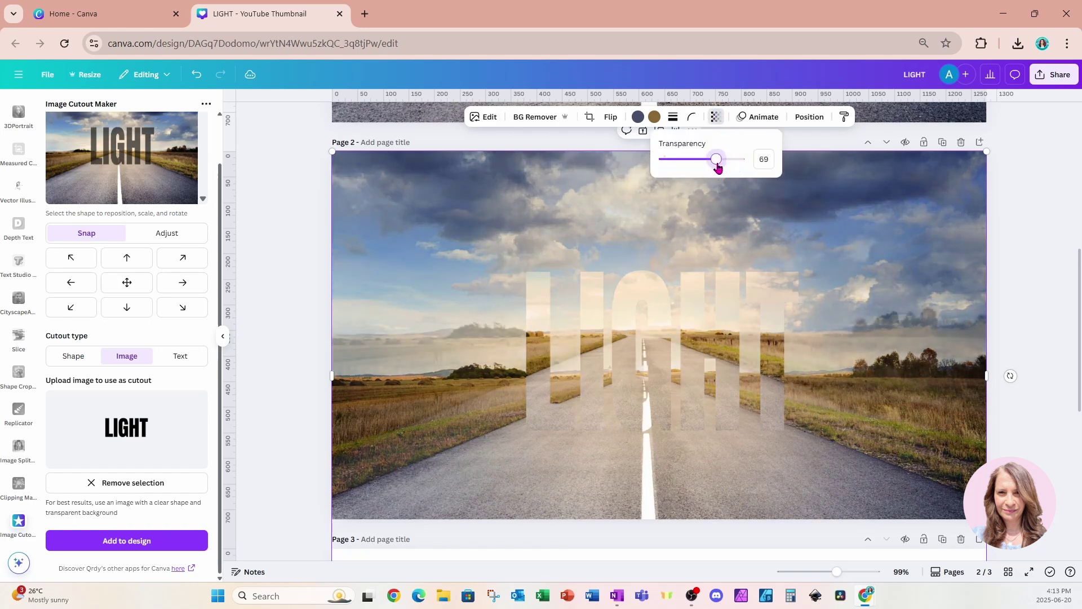
drag(795, 305, 800, 259)
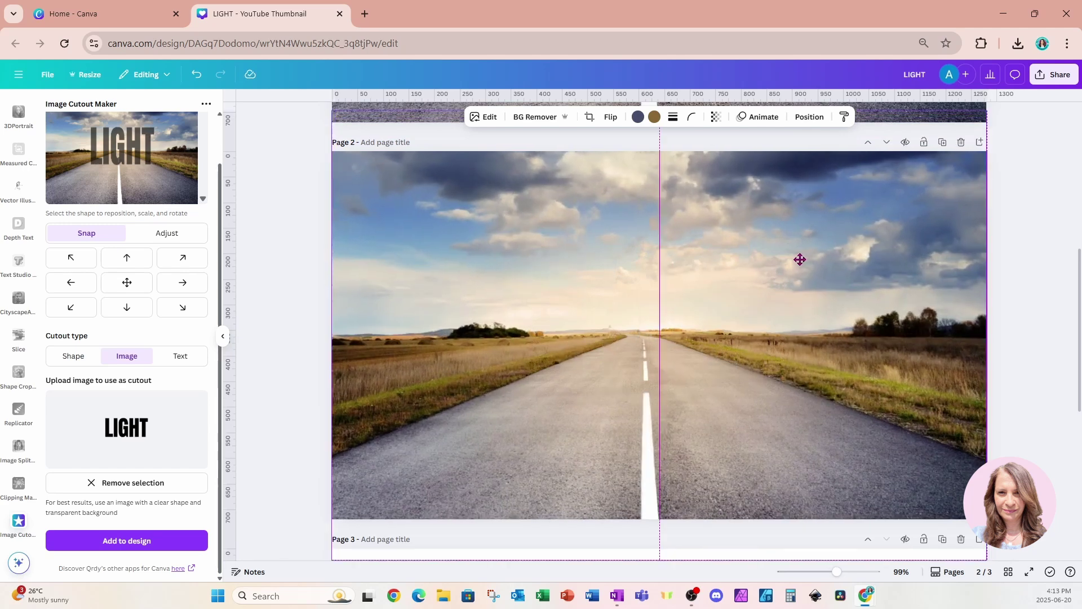
drag(801, 259, 800, 259)
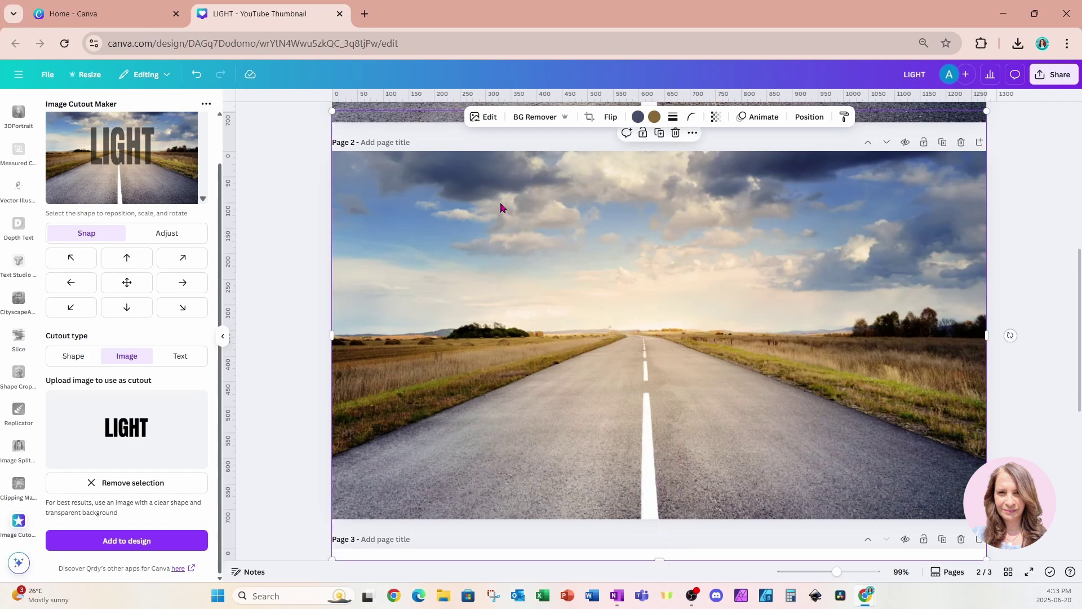
Set the cutout photo's brightness to -100 and the background photo's brightness to 52.
click(474, 117)
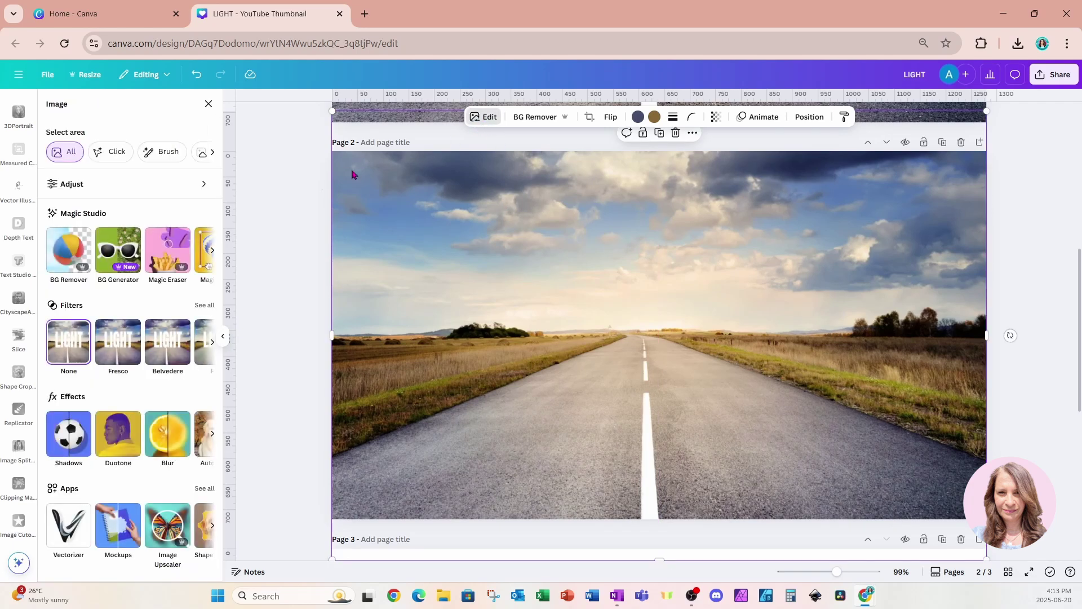
click(176, 192)
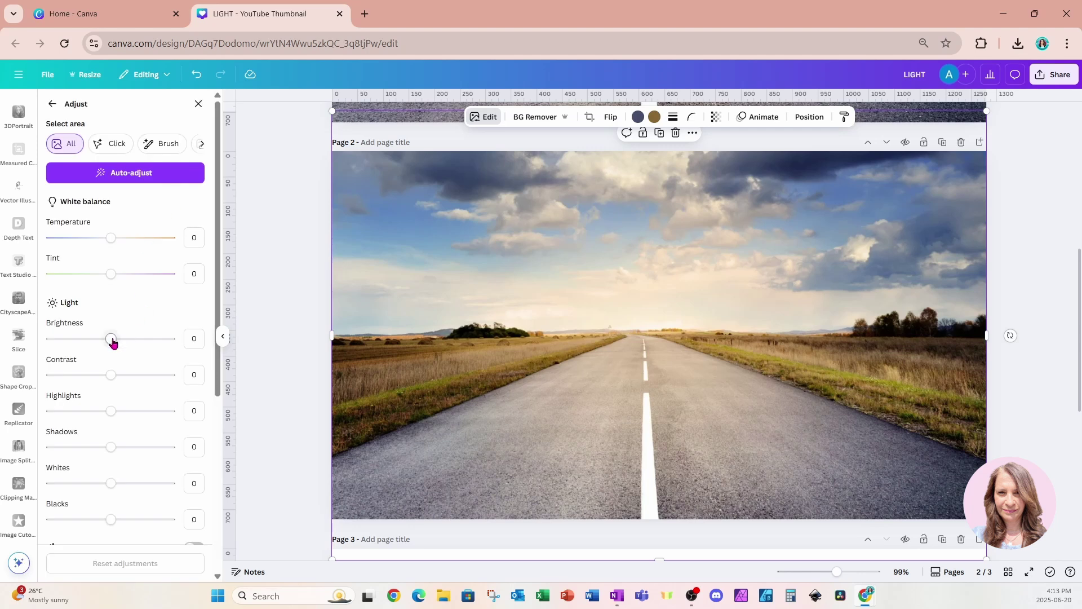
drag(111, 341, 46, 346)
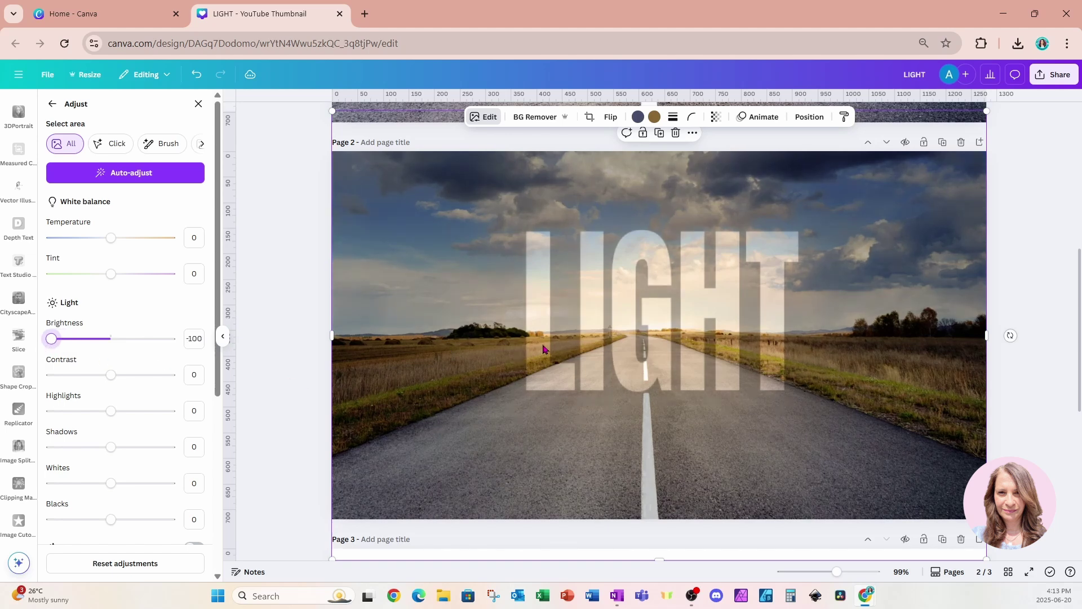
key(ctrl+z)
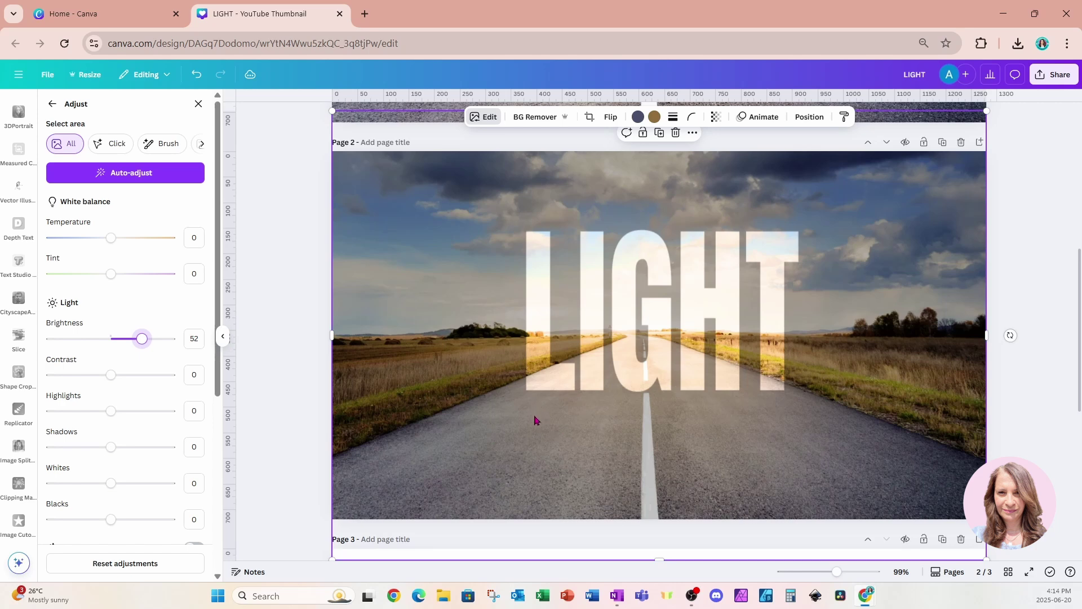
key(ctrl+y)
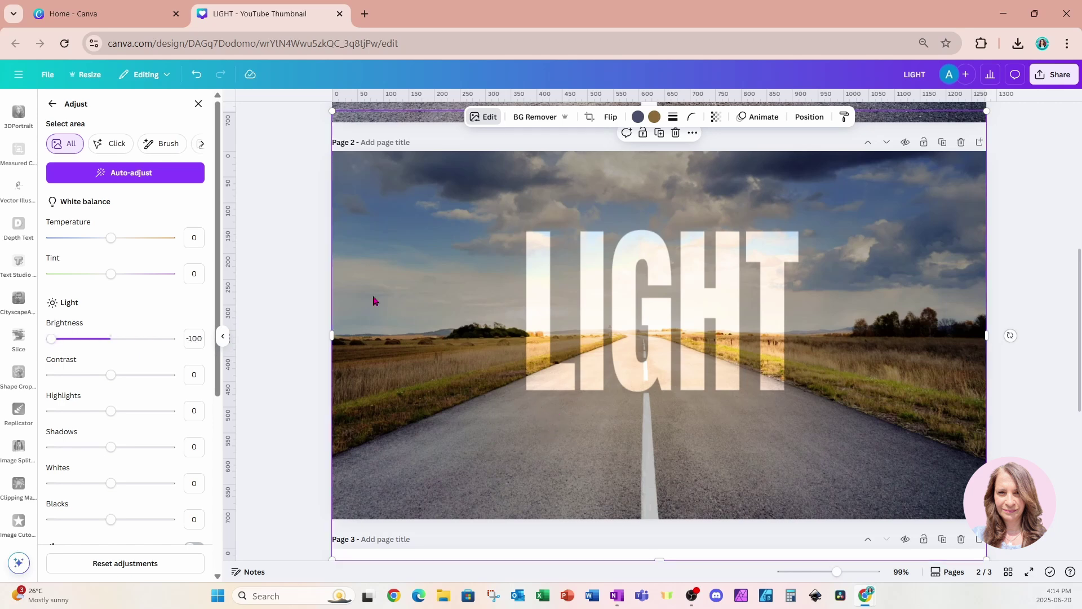
Search the apps for "TYPECRAFT" and open TypeCraft.
scroll(22, 252, up, 10)
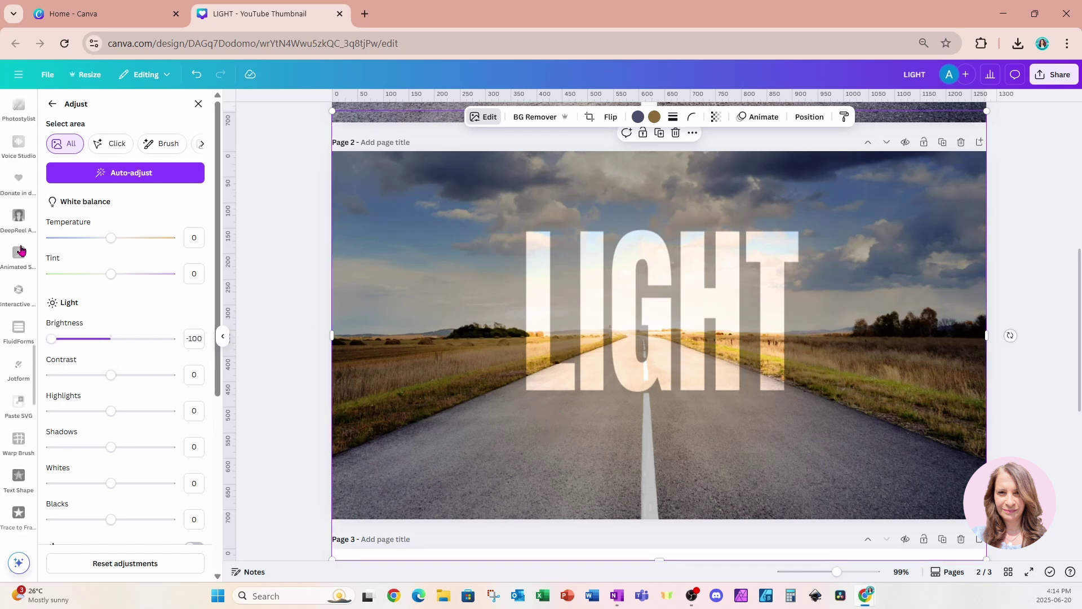
scroll(20, 251, up, 5)
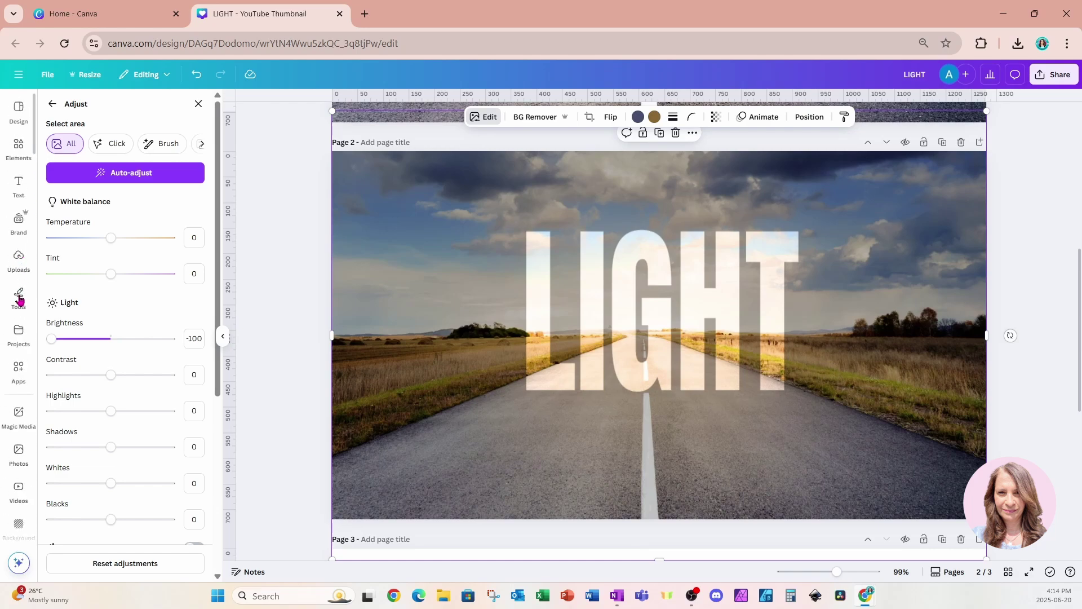
click(19, 372)
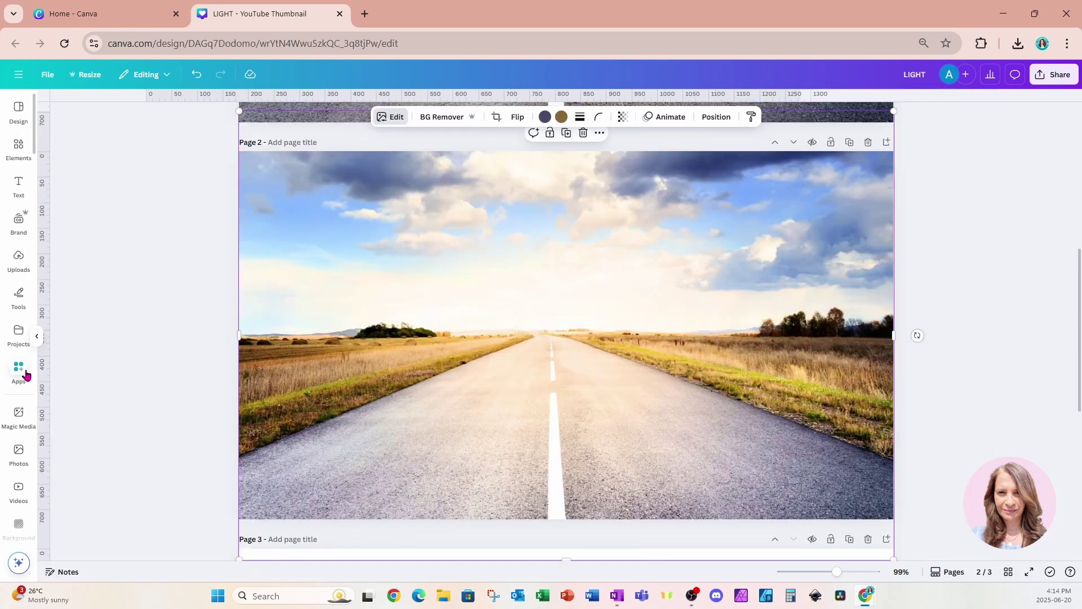
click(141, 109)
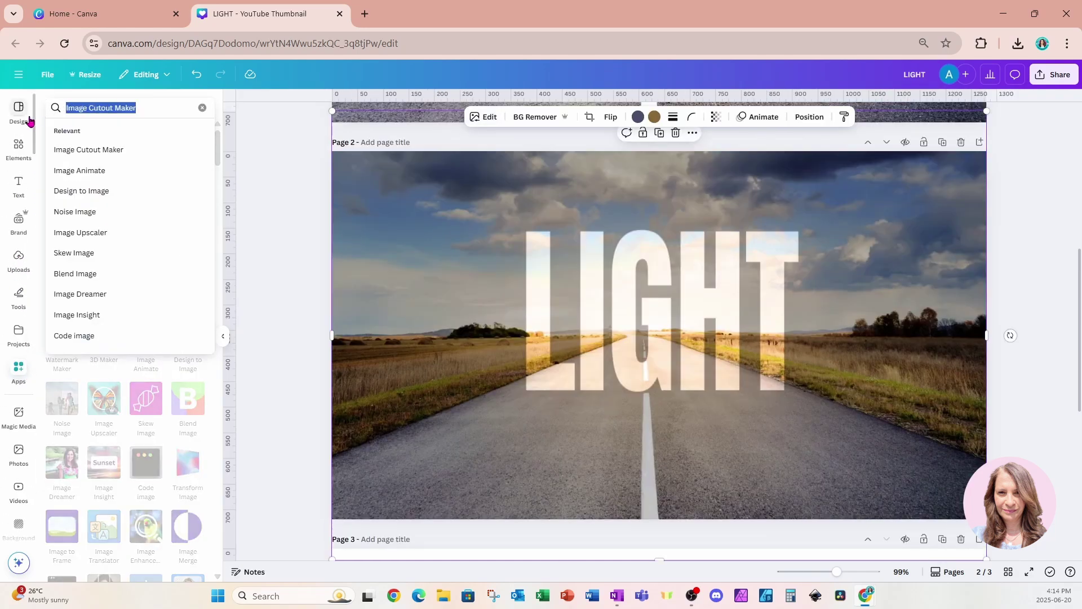
text(TYPECRAFT)
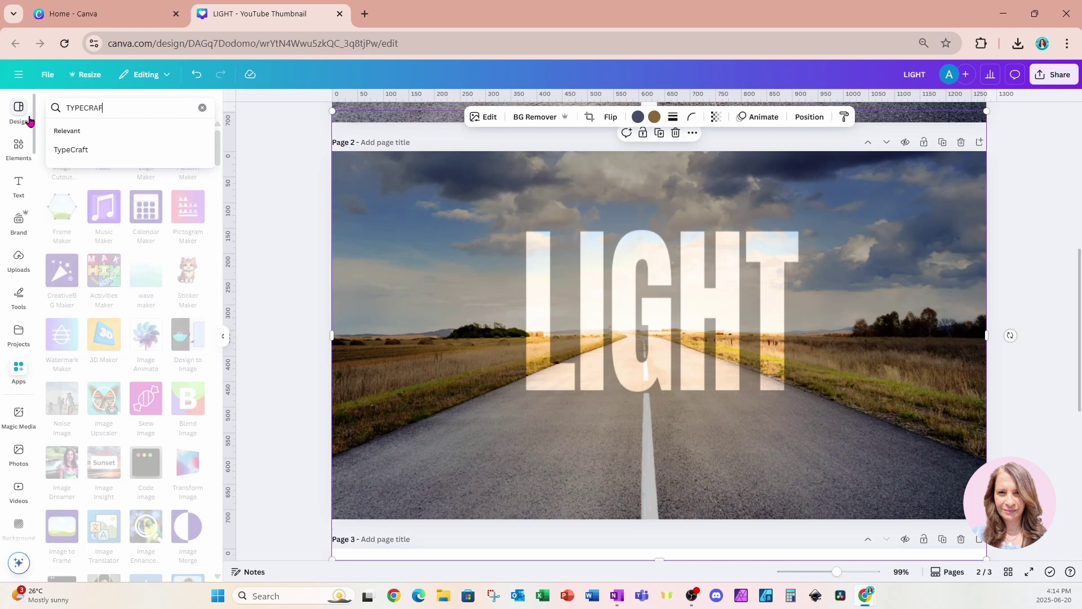
key(Return)
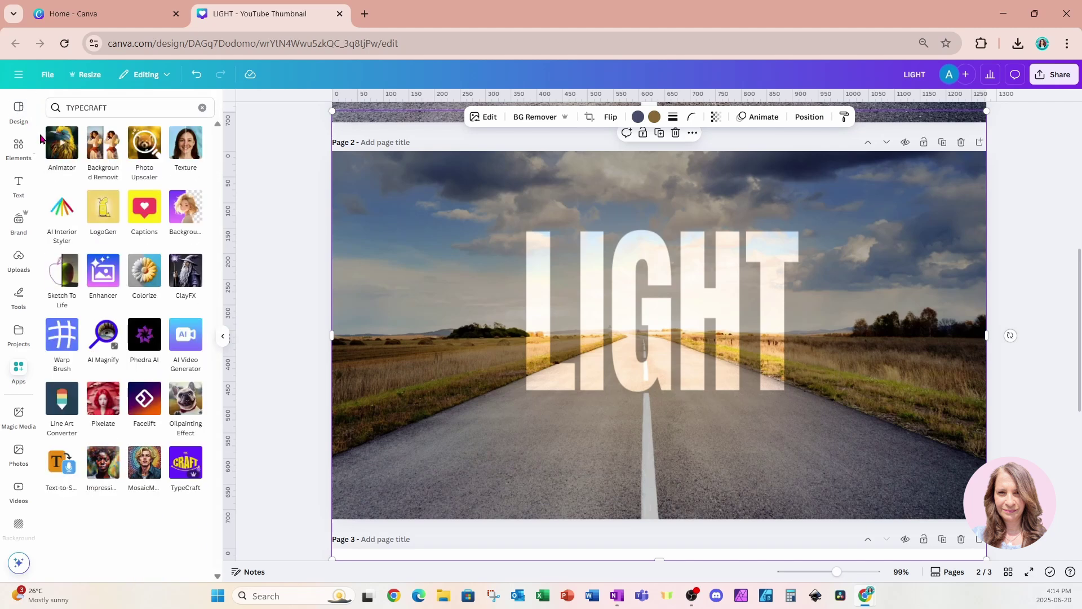
click(191, 465)
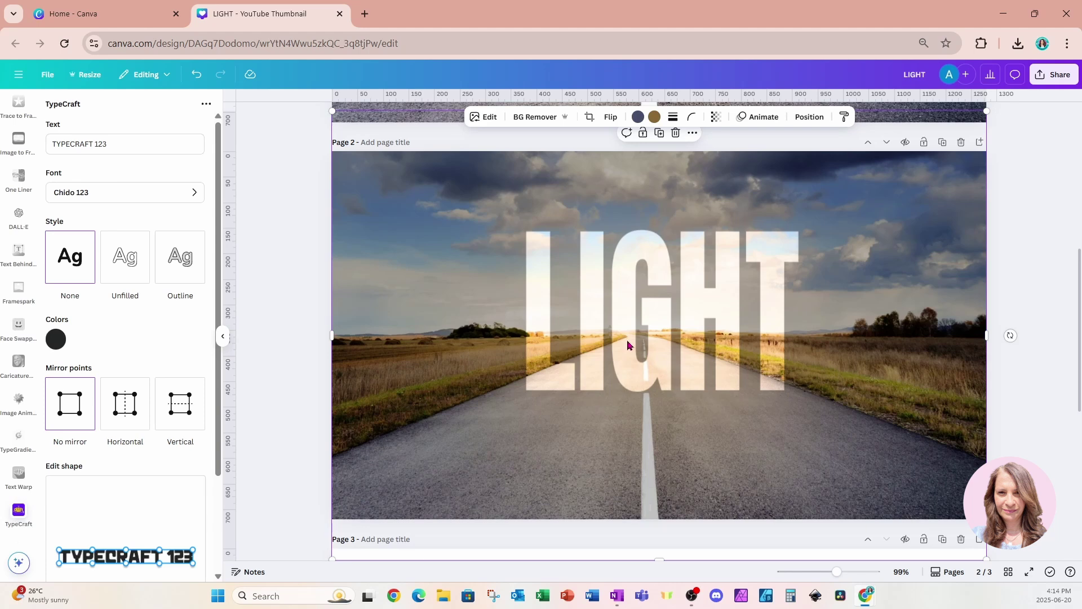
Search the TypeCraft fonts for "ANTON" and set the font to Anton Regular 123.
click(118, 194)
click(118, 151)
text(ANTON)
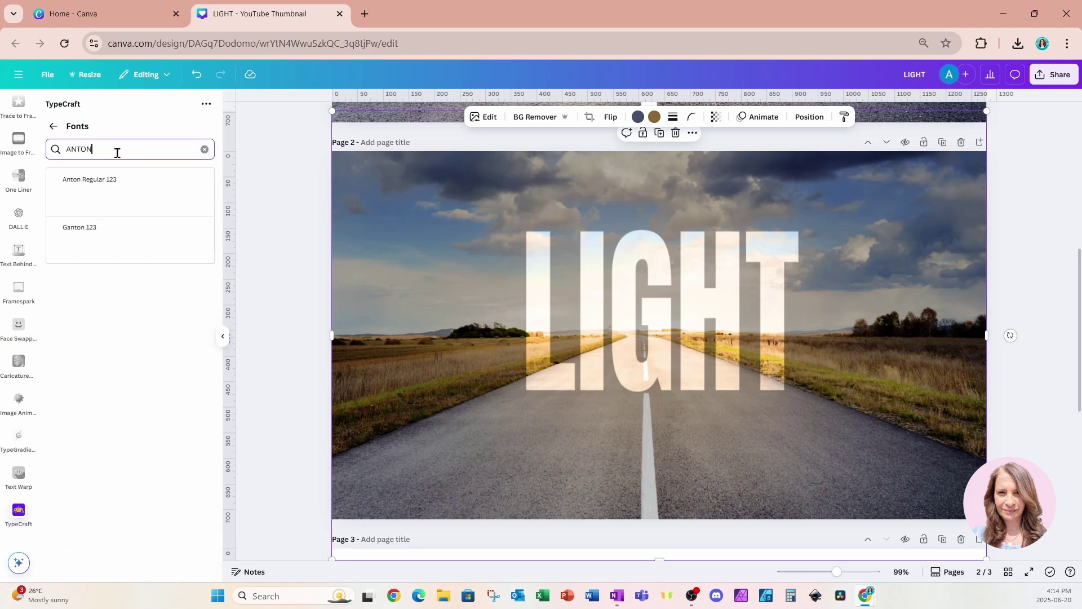
click(115, 196)
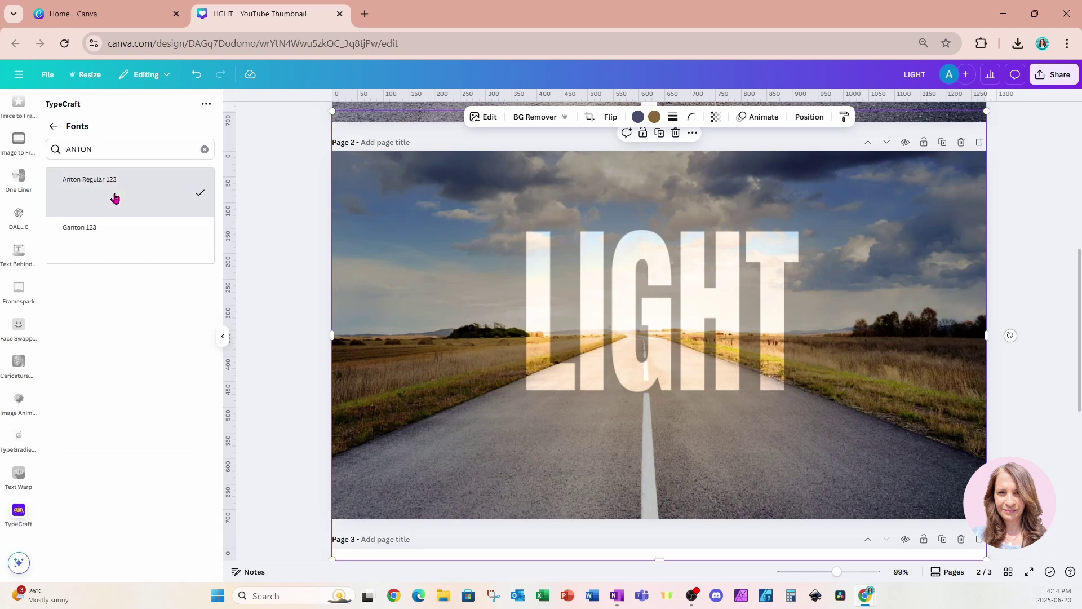
click(53, 126)
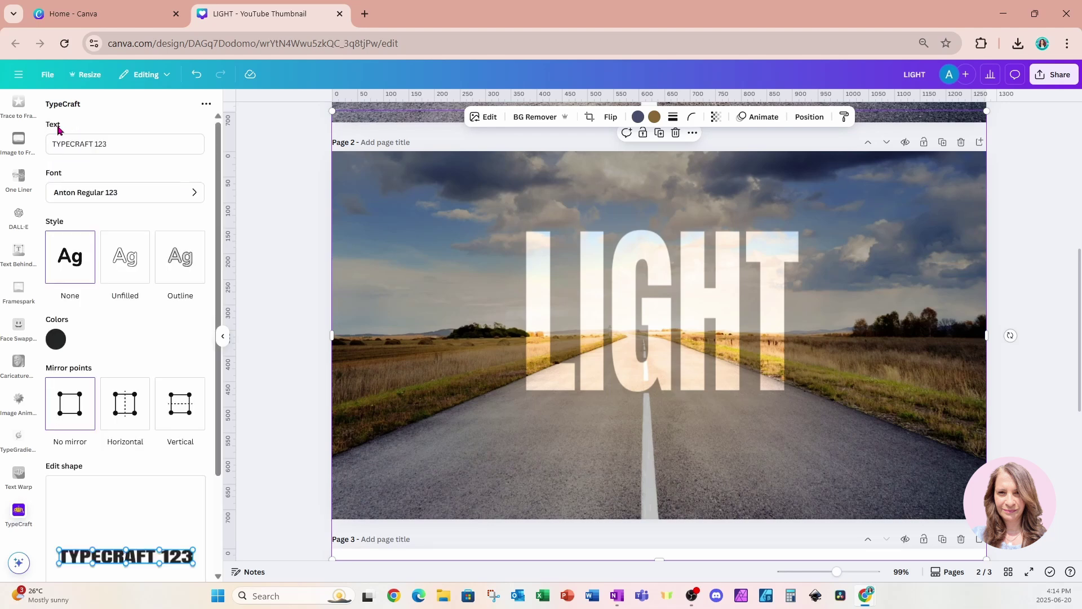
Replace the sample TypeCraft text with "LIGHT".
click(121, 144)
drag(120, 143, 40, 149)
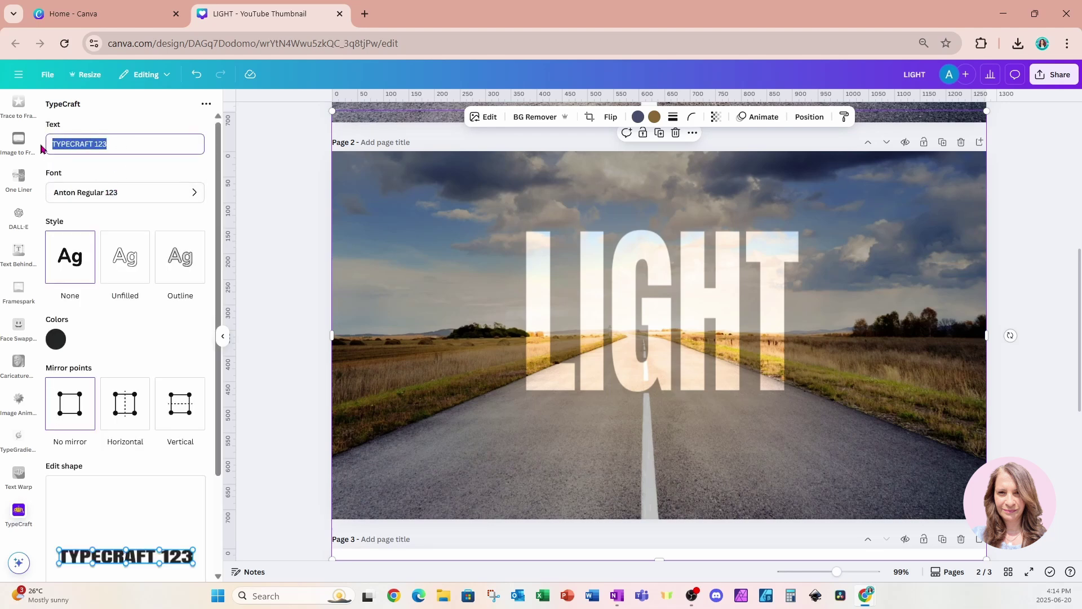
text(LIGHT)
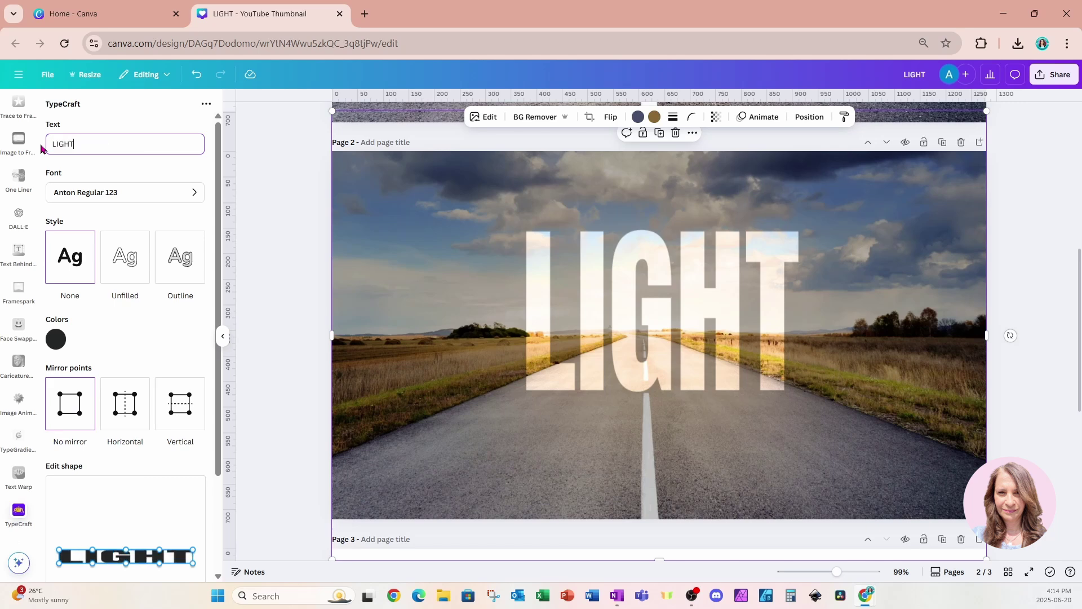
Set the TypeCraft text color to white, #FFFFFF.
click(56, 339)
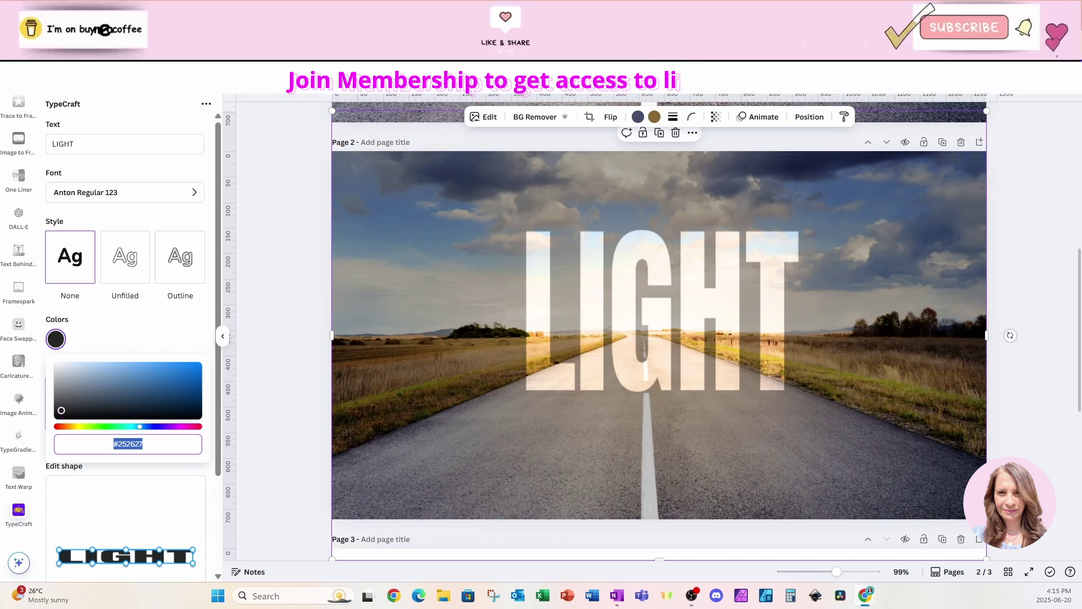
drag(62, 411, 57, 410)
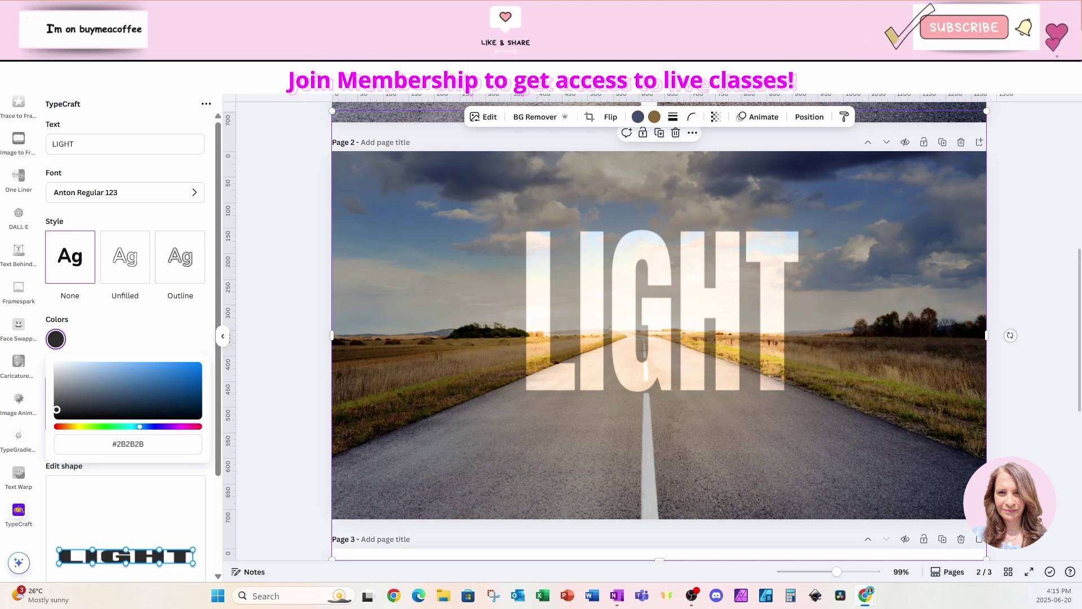
drag(57, 409, 56, 338)
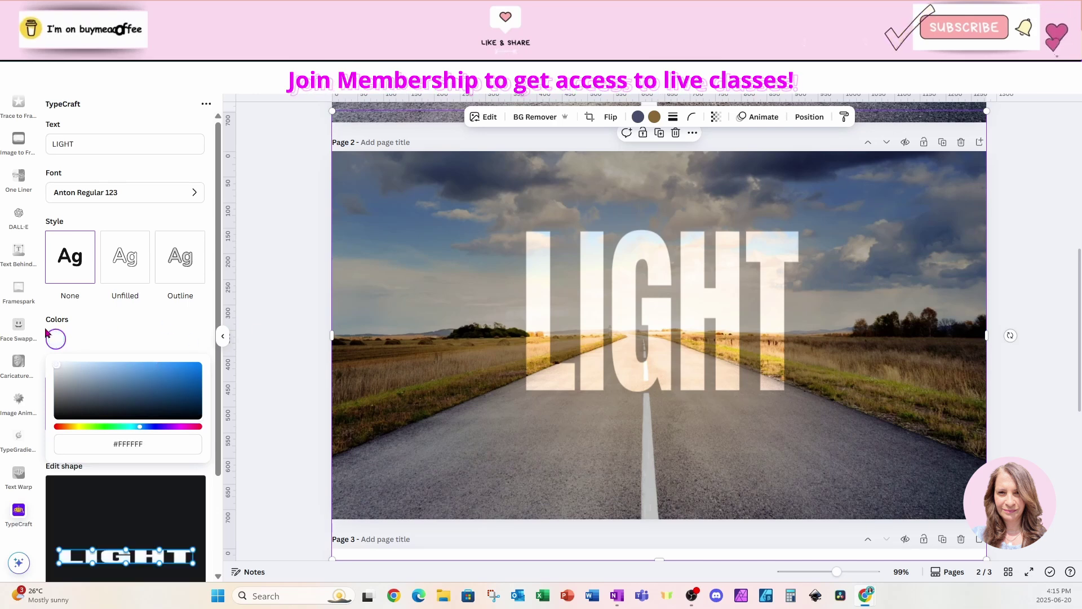
click(56, 339)
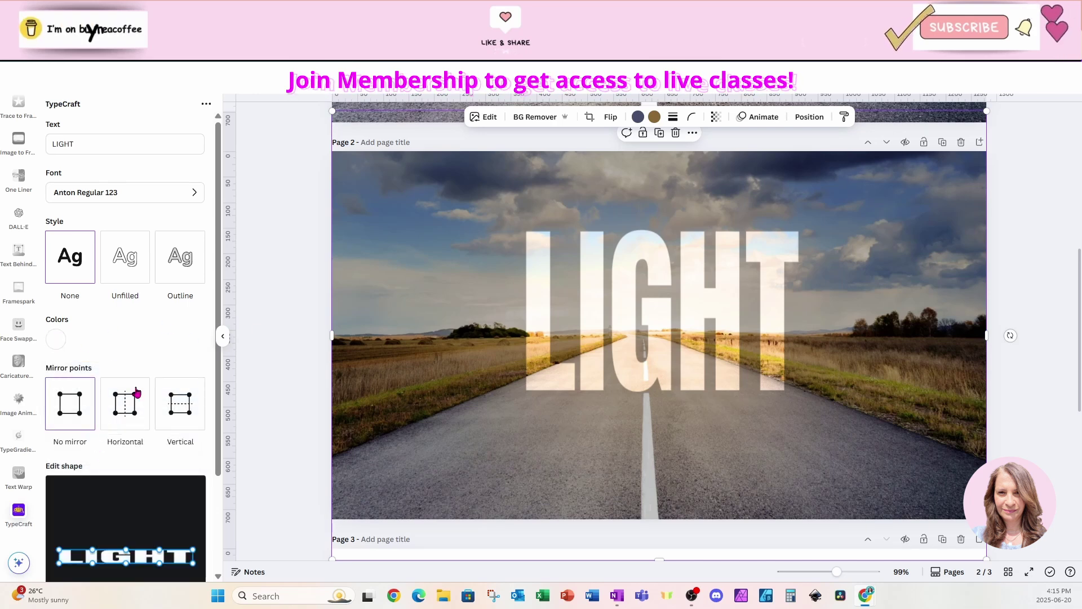
Reset the LIGHT text's shape and flip it upside down by moving its corner points with vertical mirroring.
scroll(147, 367, down, 2)
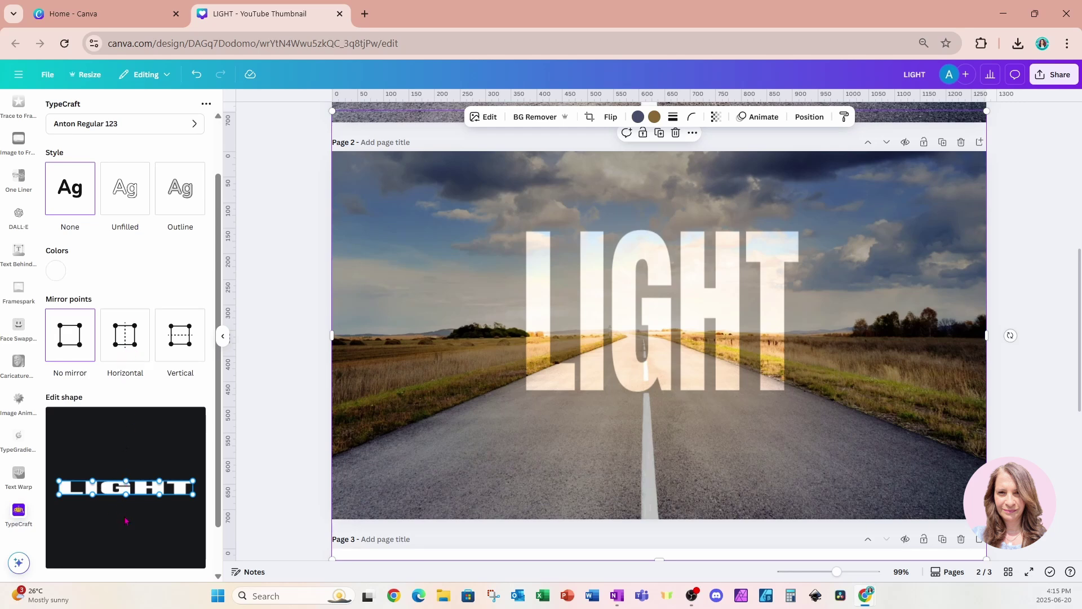
scroll(125, 521, down, 1)
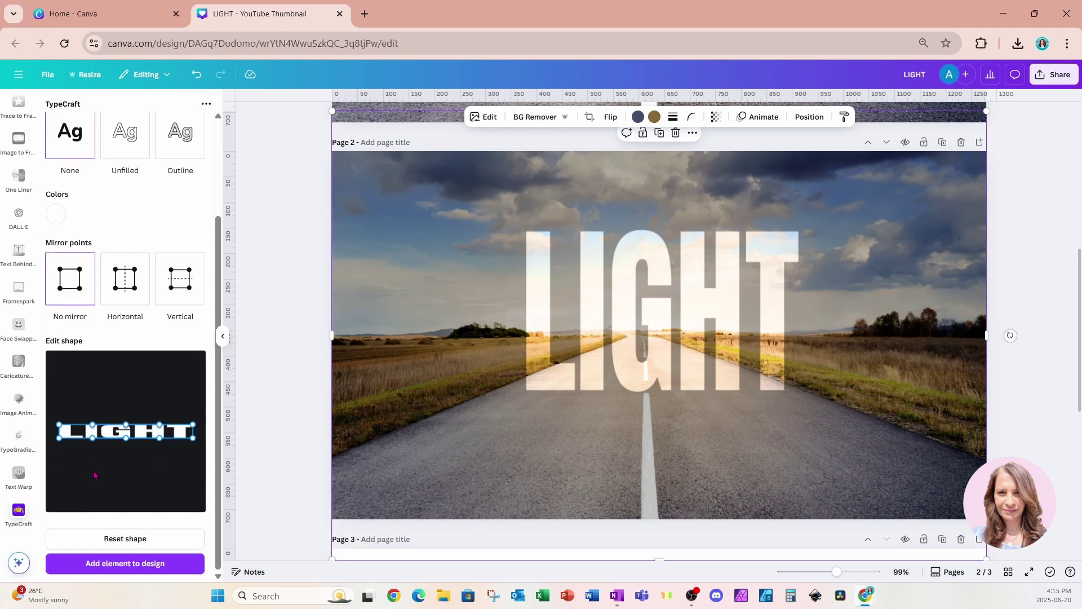
click(110, 543)
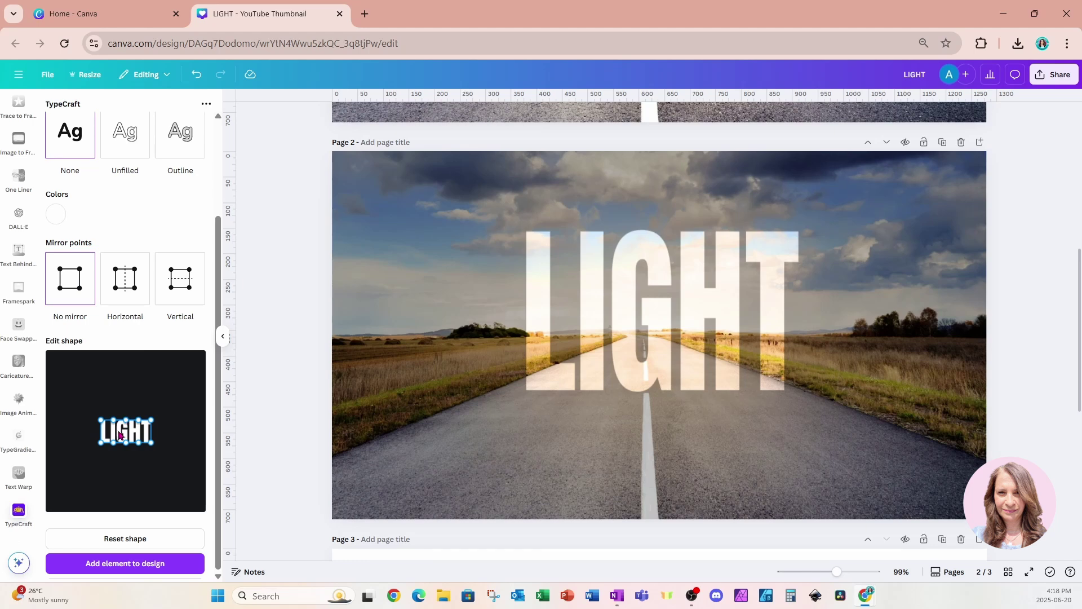
click(178, 284)
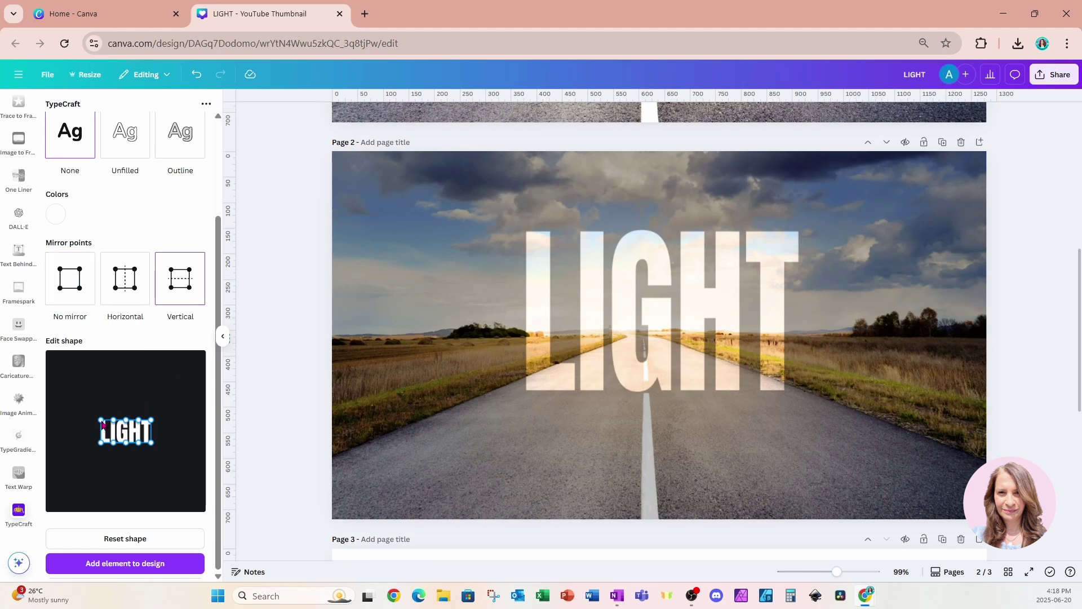
drag(103, 424, 125, 446)
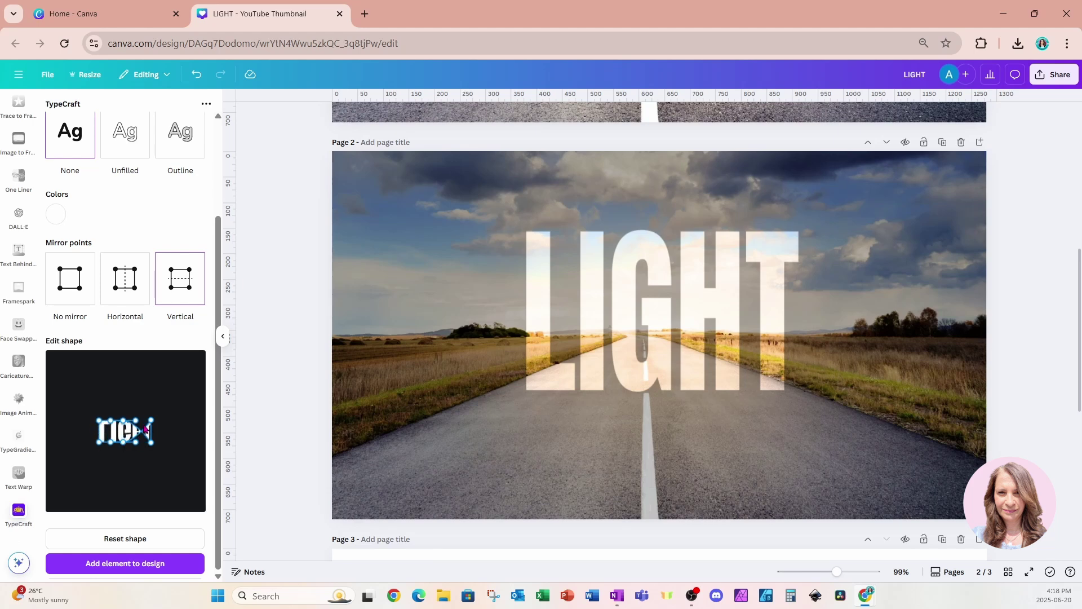
drag(151, 419, 152, 446)
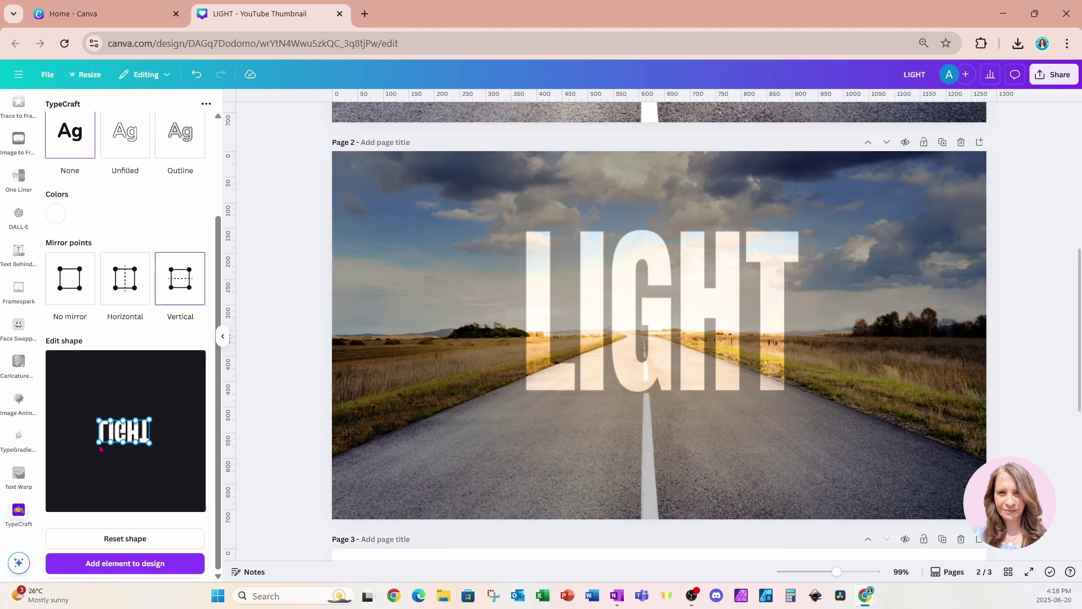
Spread the flipped text's base with horizontally mirrored points, fine-tune it without mirroring, and update the element on the road.
click(121, 285)
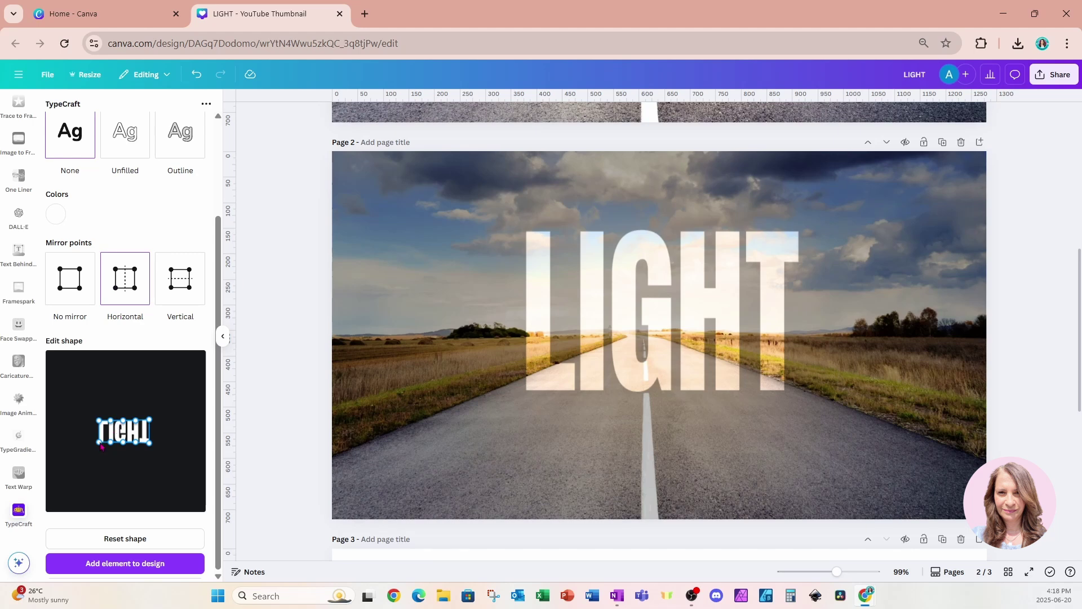
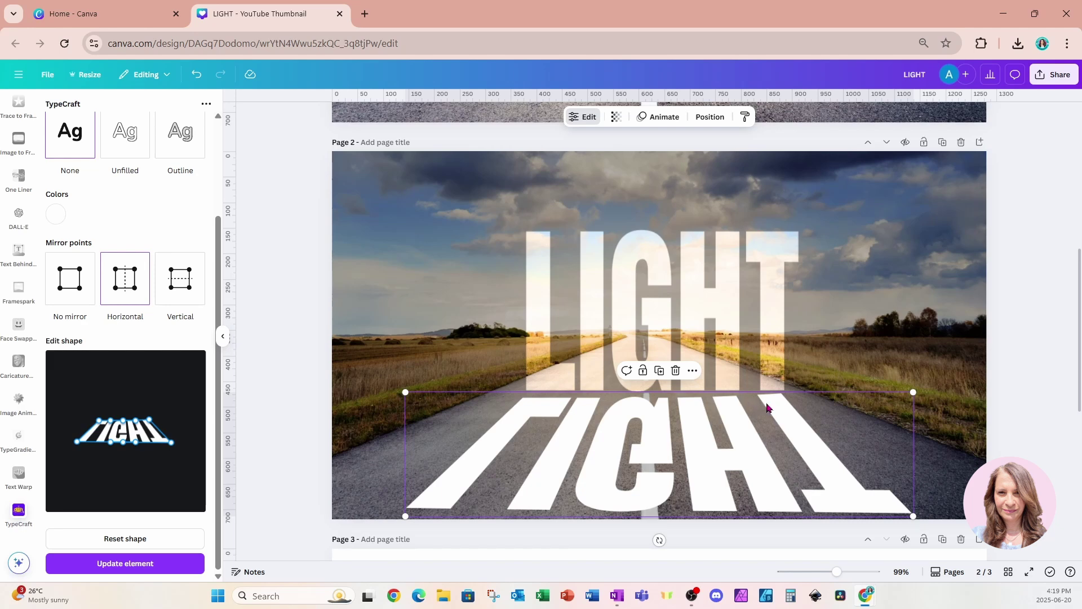
click(70, 289)
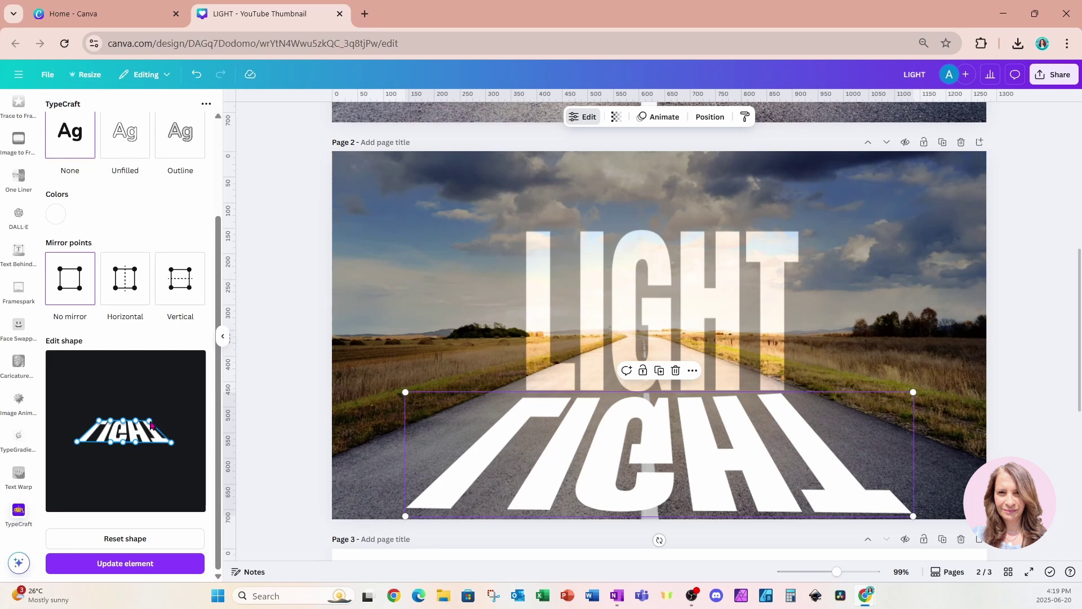
click(133, 563)
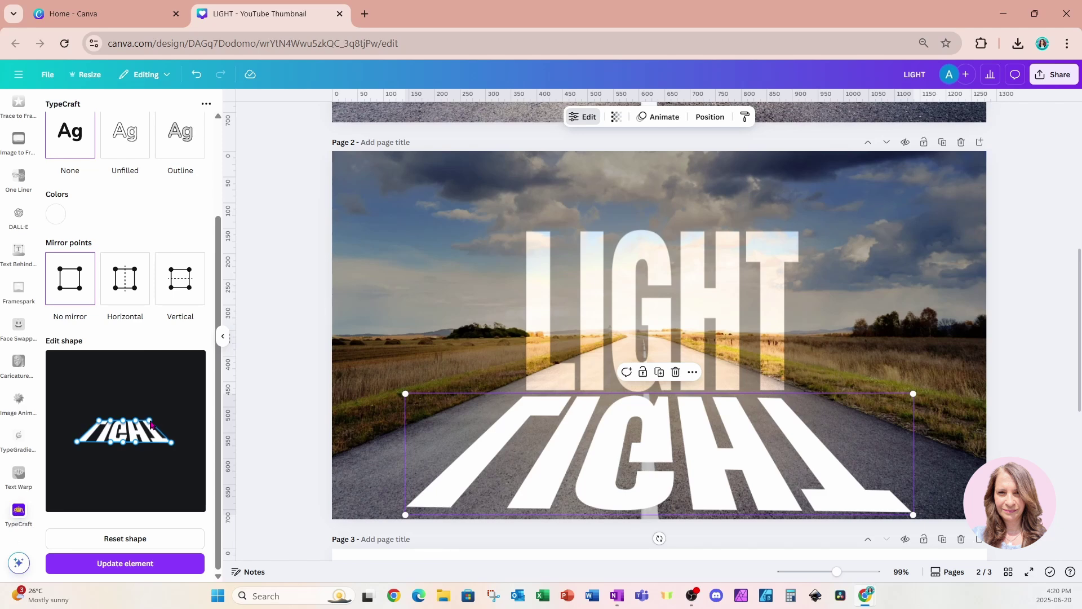
click(145, 568)
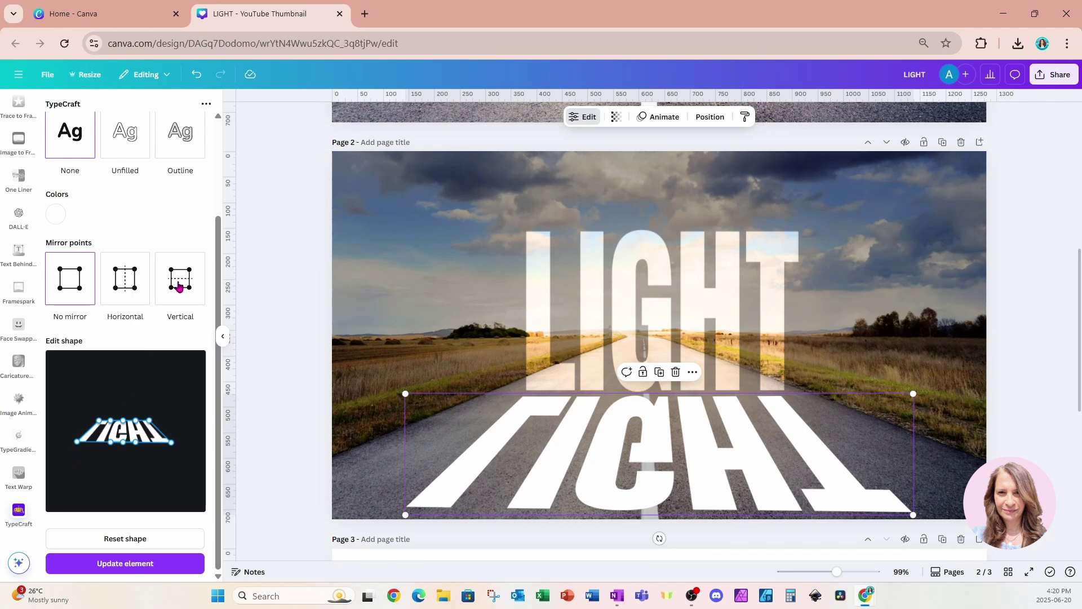
Flatten the flipped text by moving its lower corners outward and up with horizontal mirroring, raise its lower middle points unmirrored, and update it.
click(124, 280)
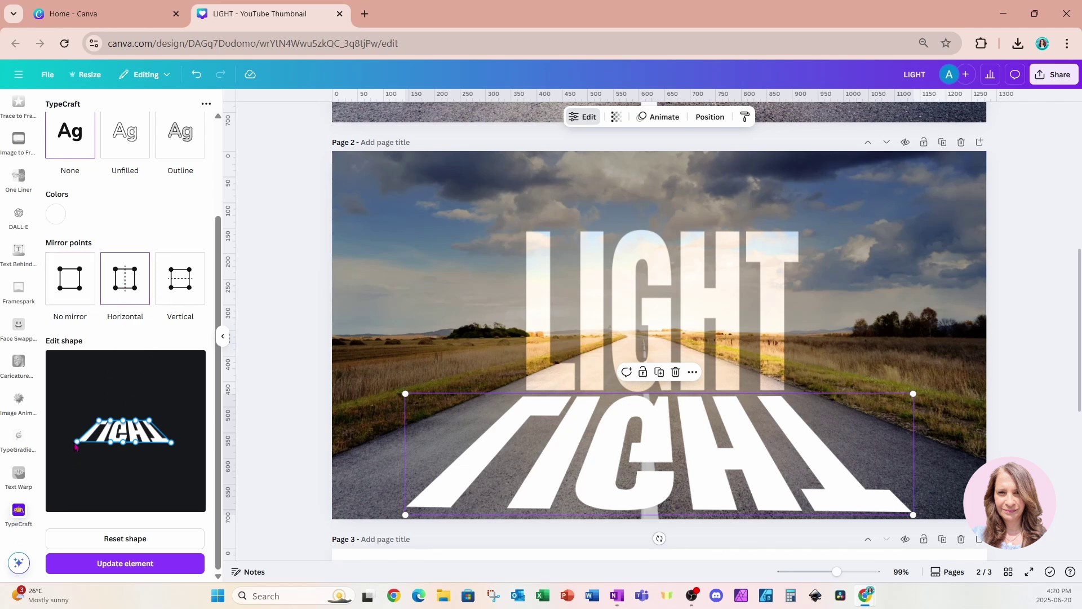
drag(77, 443, 72, 436)
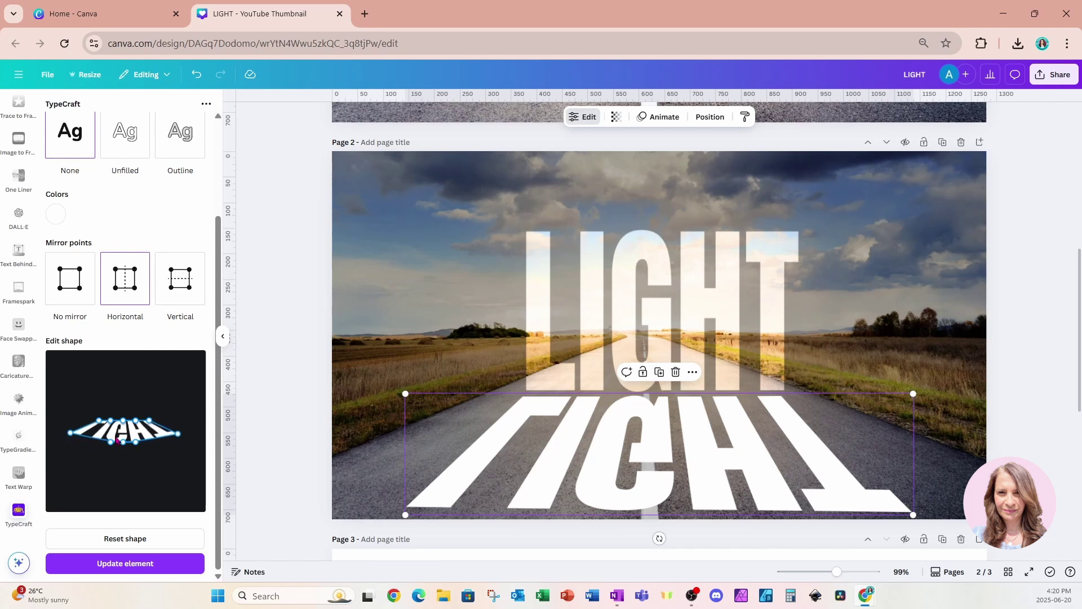
click(76, 286)
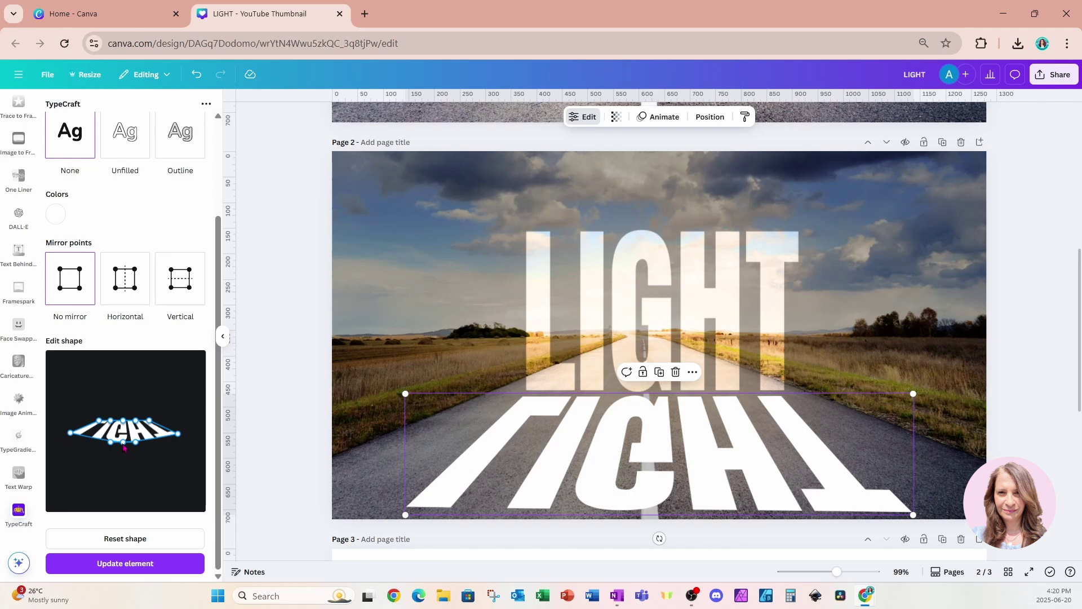
drag(124, 446, 124, 435)
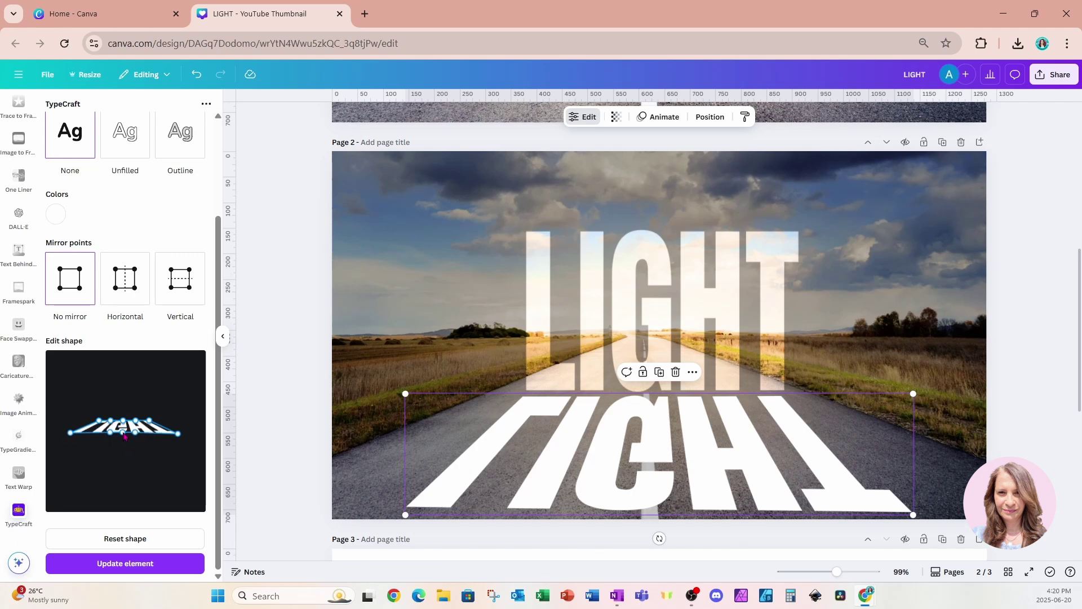
click(113, 563)
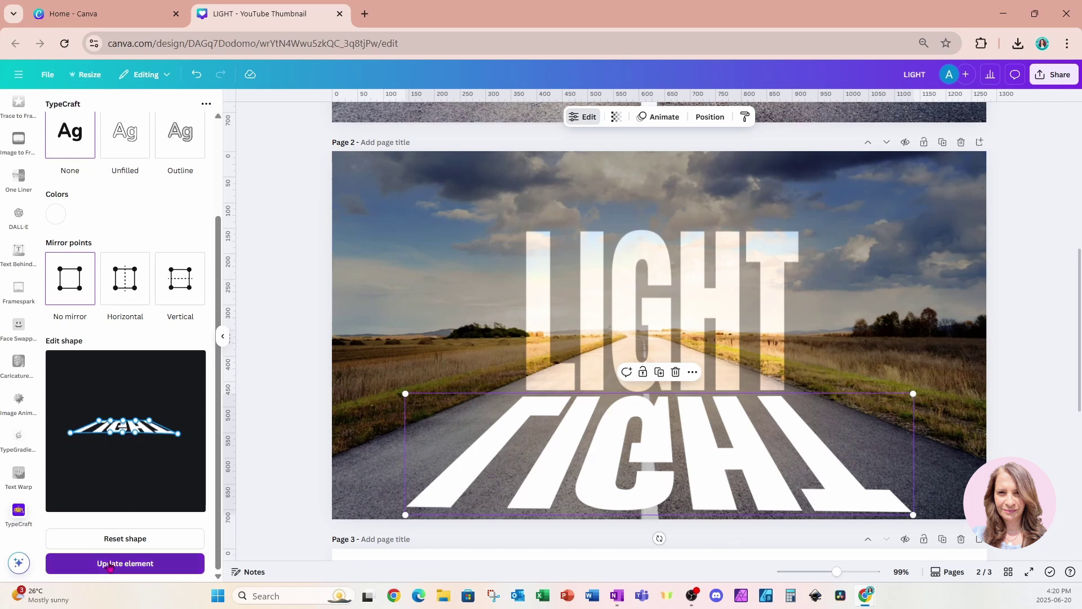
Move the flipped text up so its top edge meets the base of the LIGHT cutout, and update the element.
drag(603, 464, 605, 440)
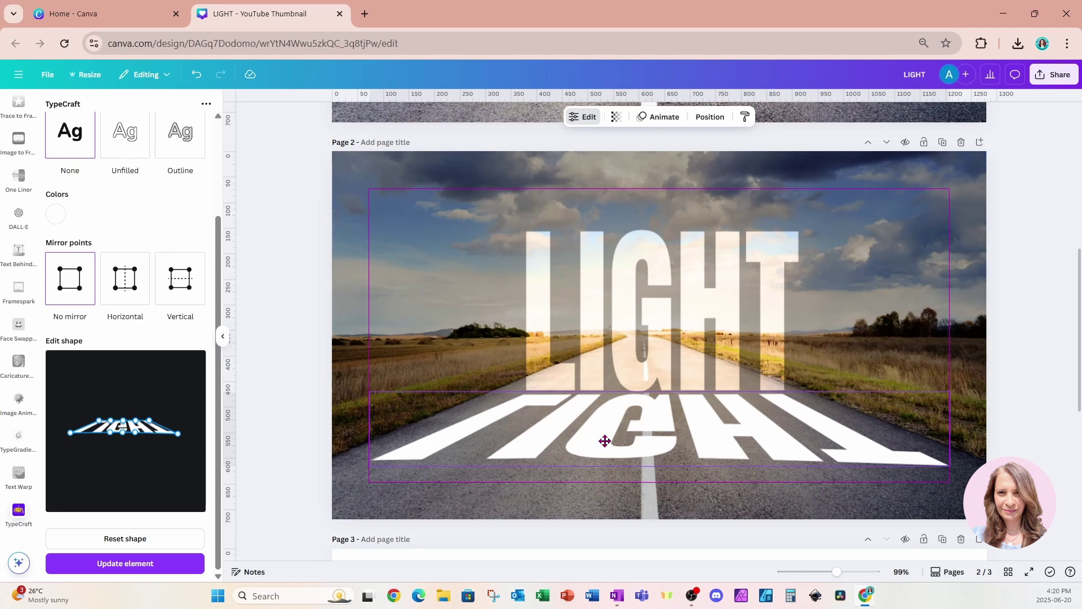
drag(604, 441, 605, 441)
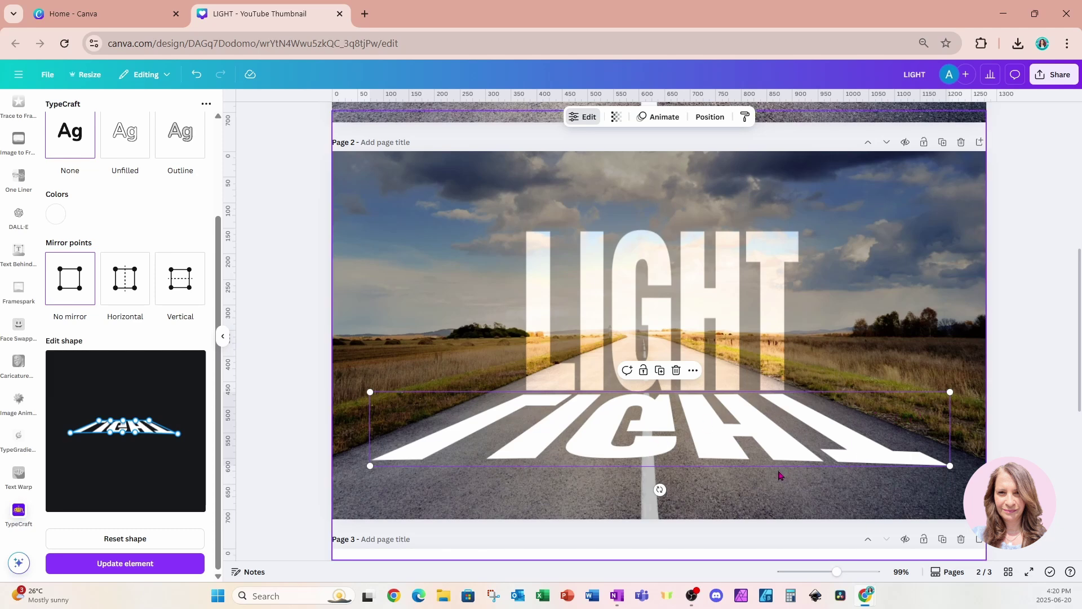
click(148, 564)
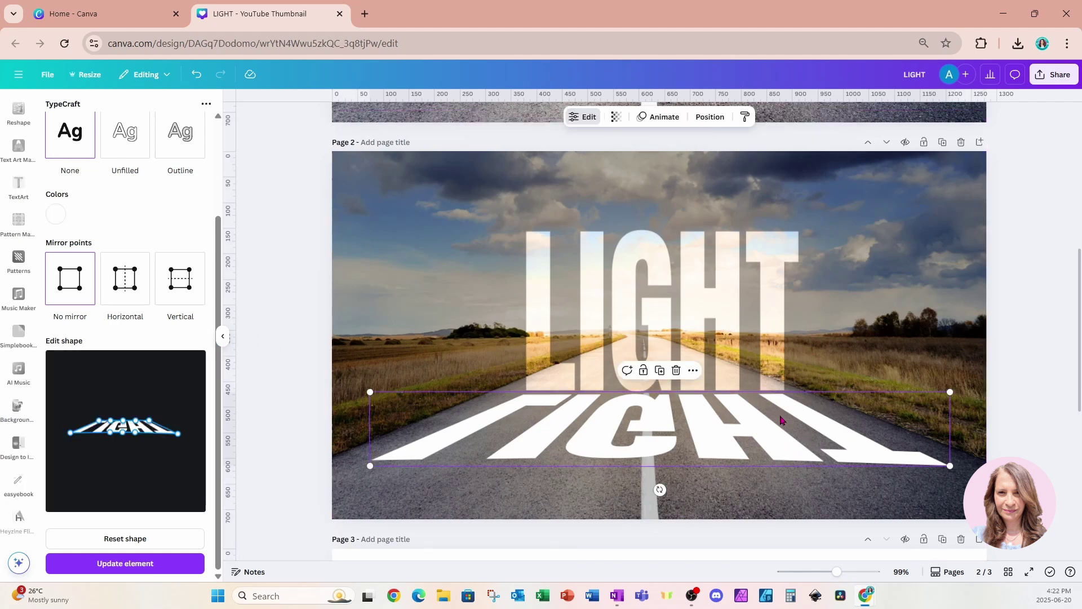
Download only the flipped text as a PNG with a transparent background.
right_click(781, 418)
mouse_move(781, 420)
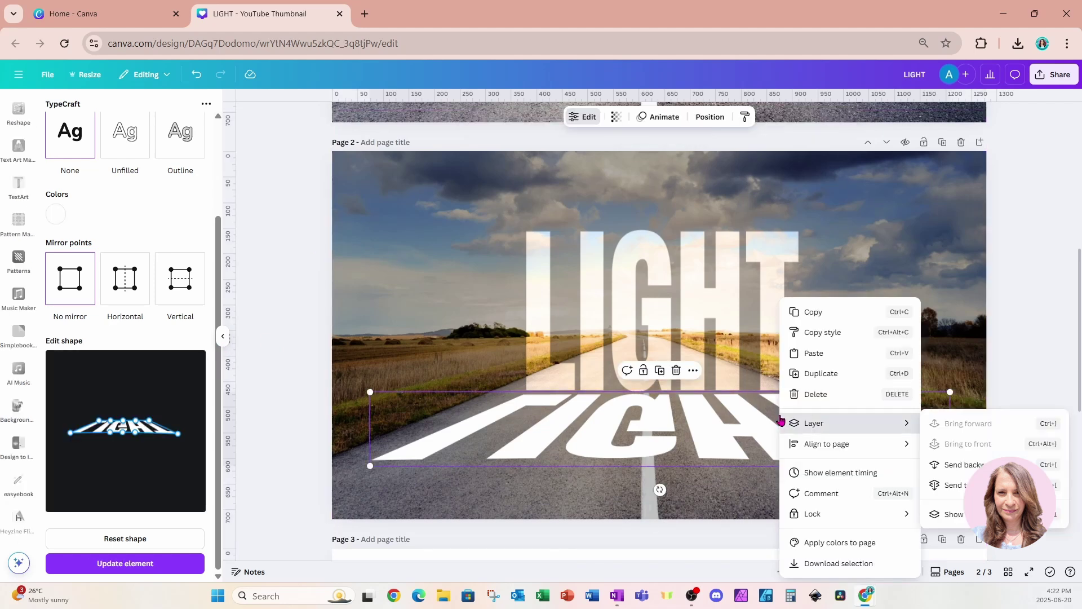
click(814, 564)
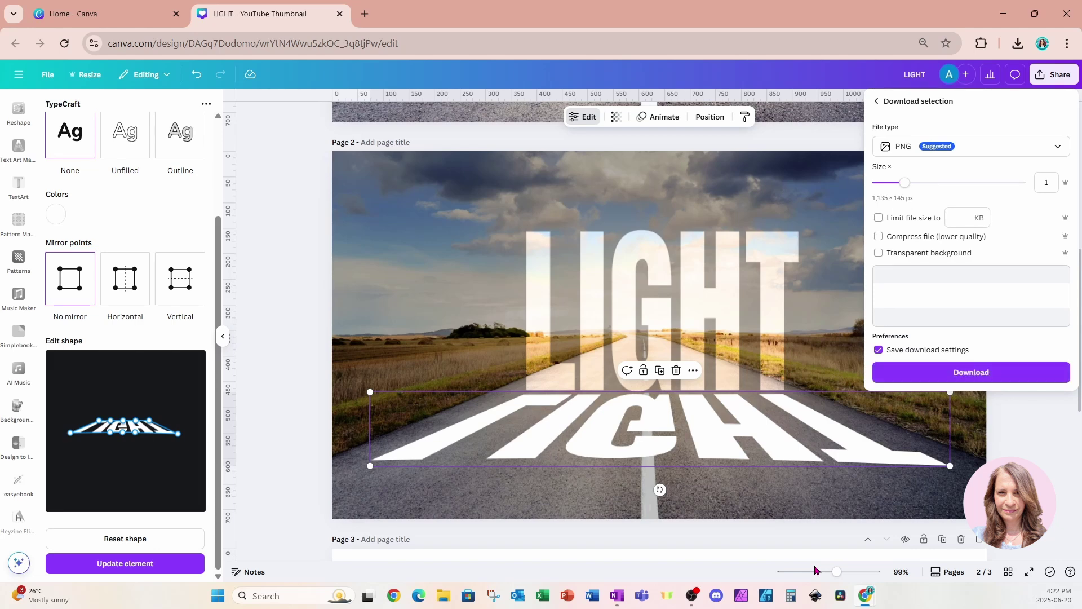
click(879, 253)
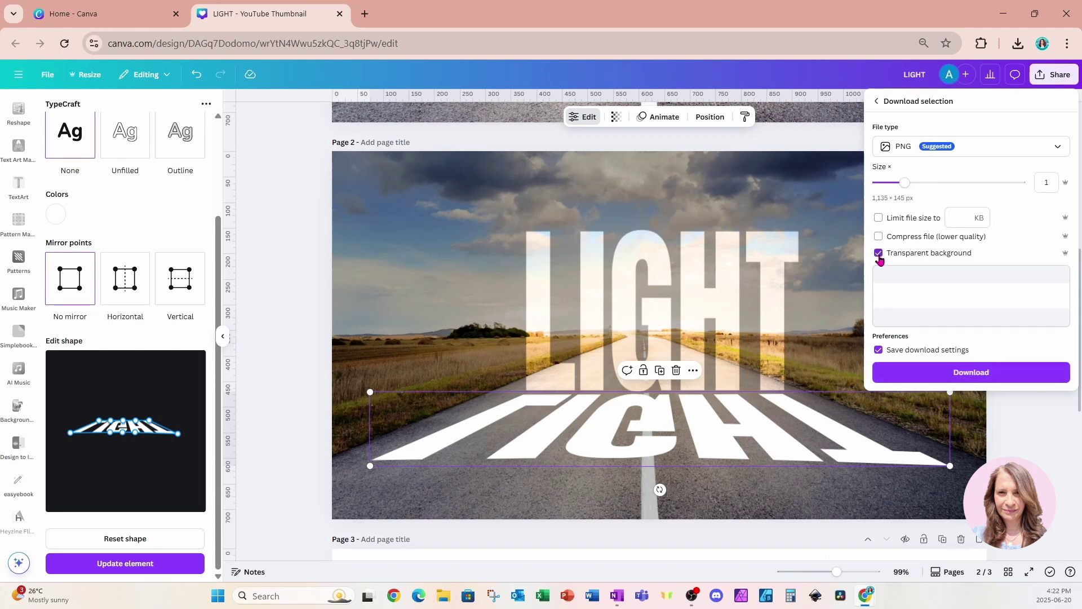
click(916, 373)
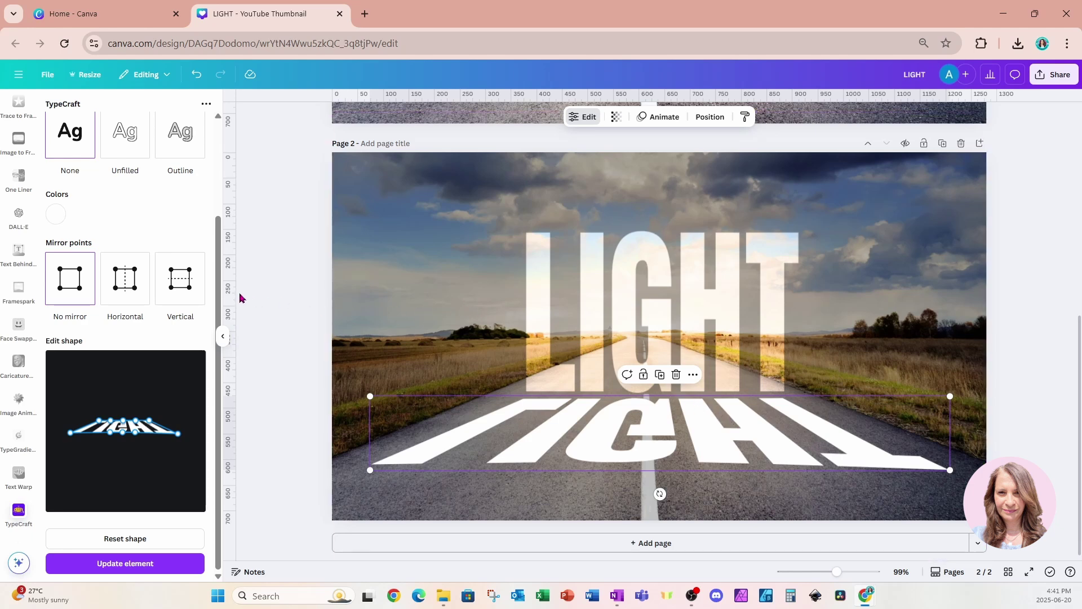
Place vertical guides at the side edges of the cutout and flipped text, and horizontal guides along the flipped text's top and bottom.
drag(235, 292, 523, 325)
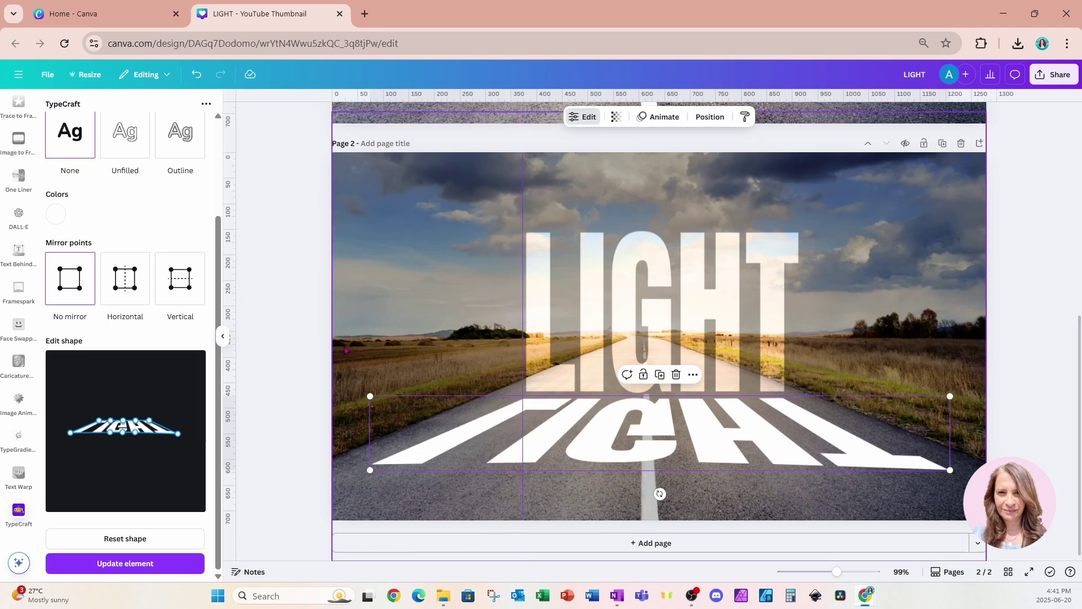
drag(231, 350, 788, 393)
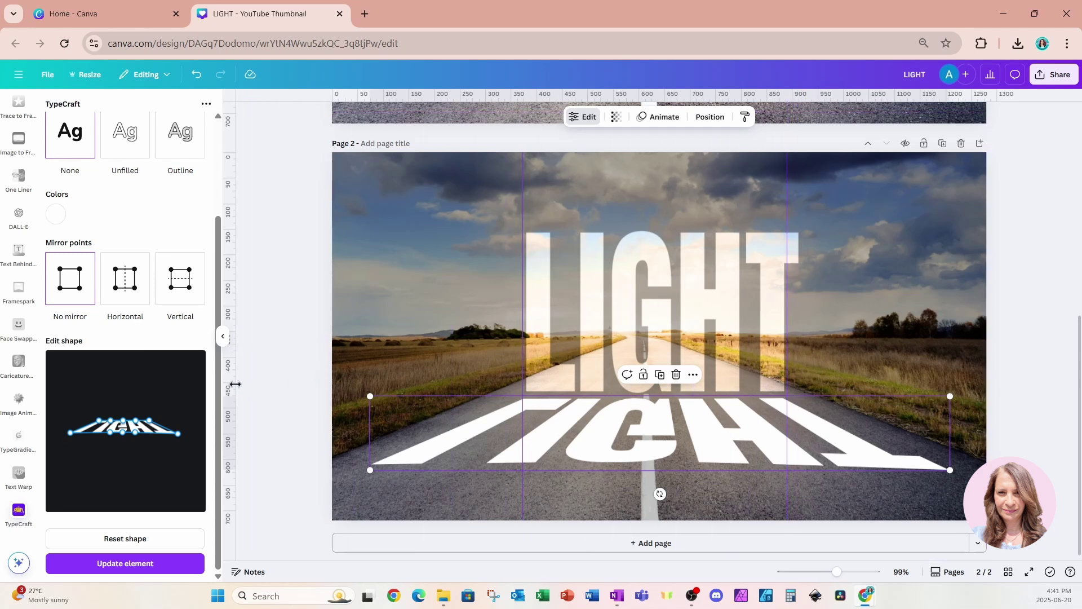
drag(231, 388, 950, 433)
drag(457, 95, 466, 396)
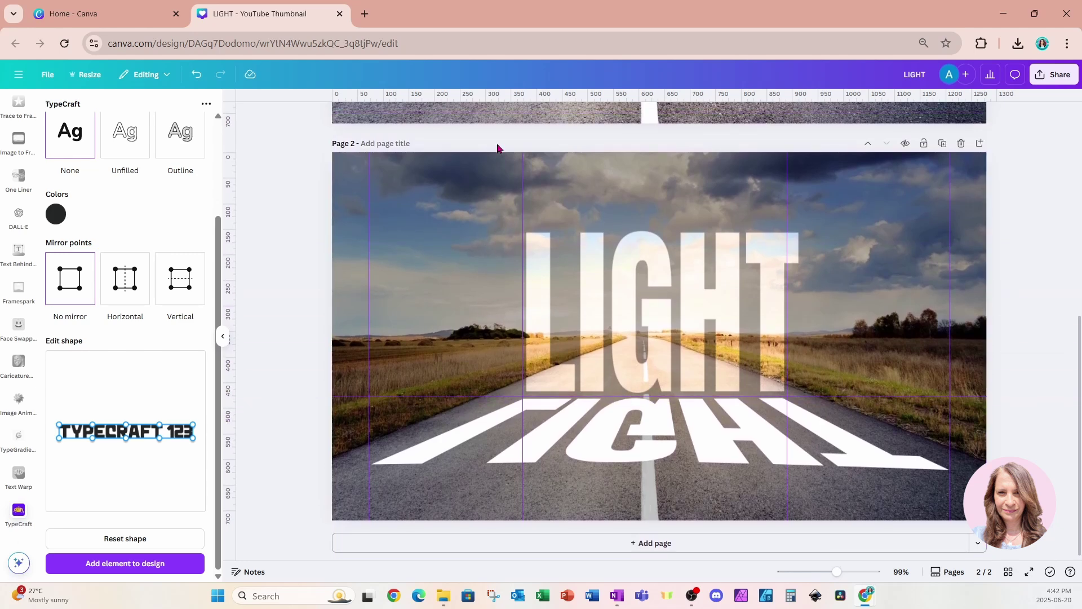
drag(496, 95, 506, 467)
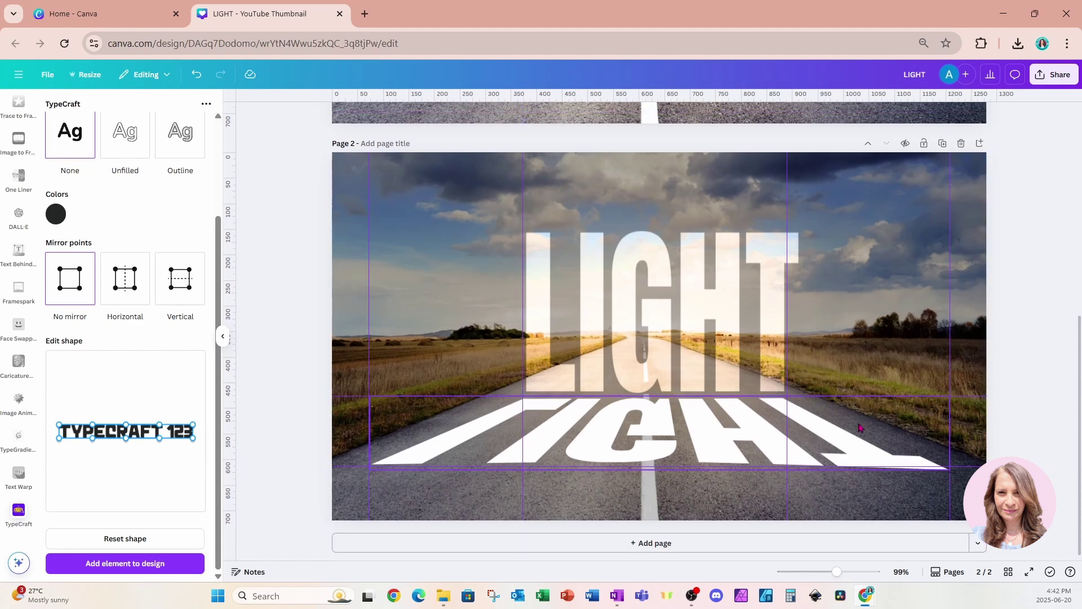
drag(946, 467, 946, 466)
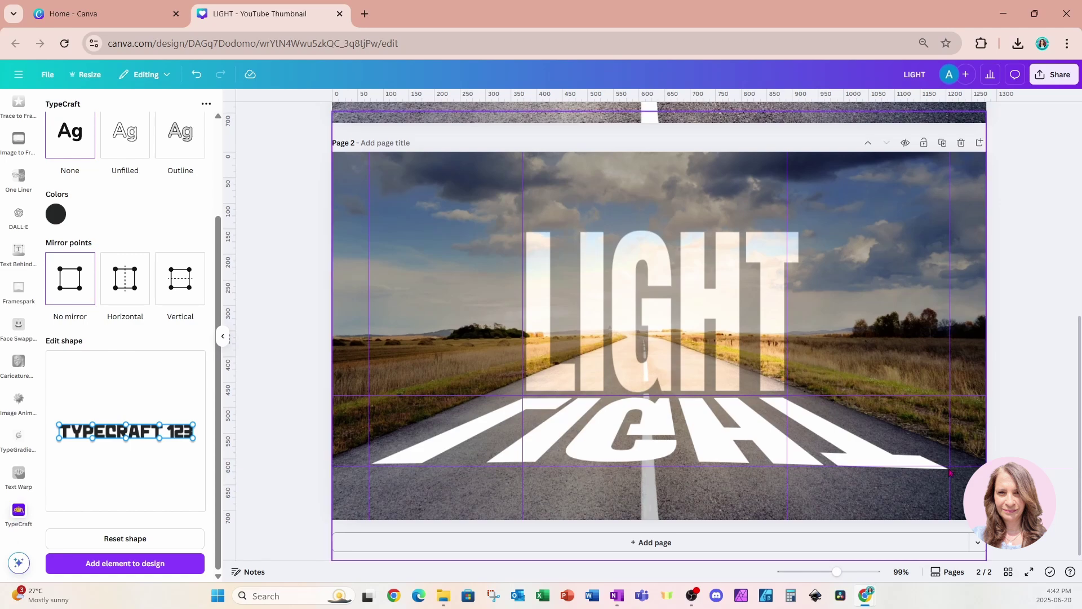
Duplicate page 2 and delete the flipped text from the copy.
click(942, 144)
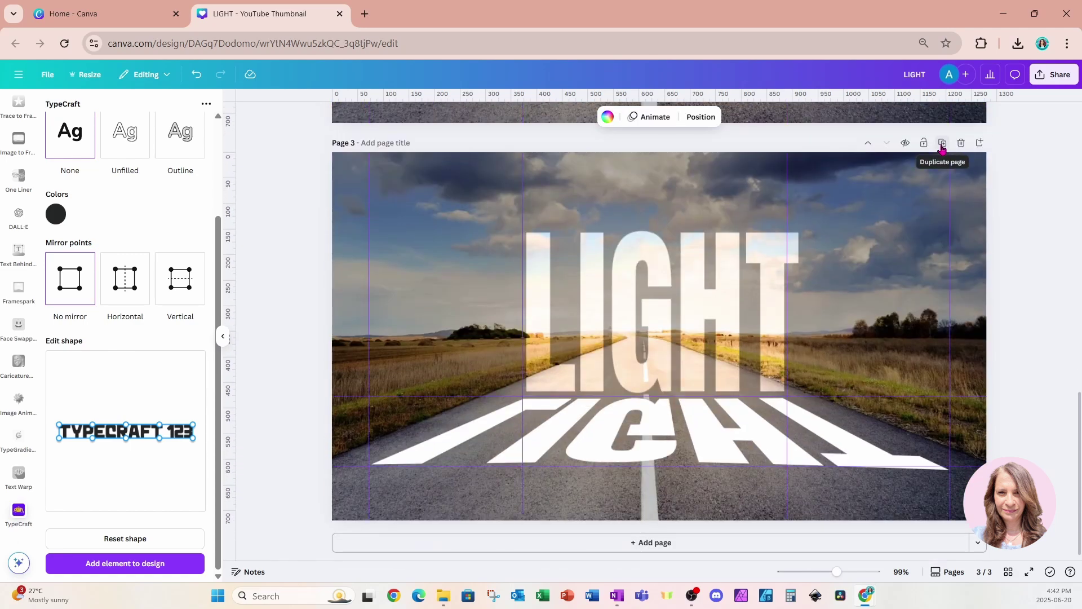
click(649, 423)
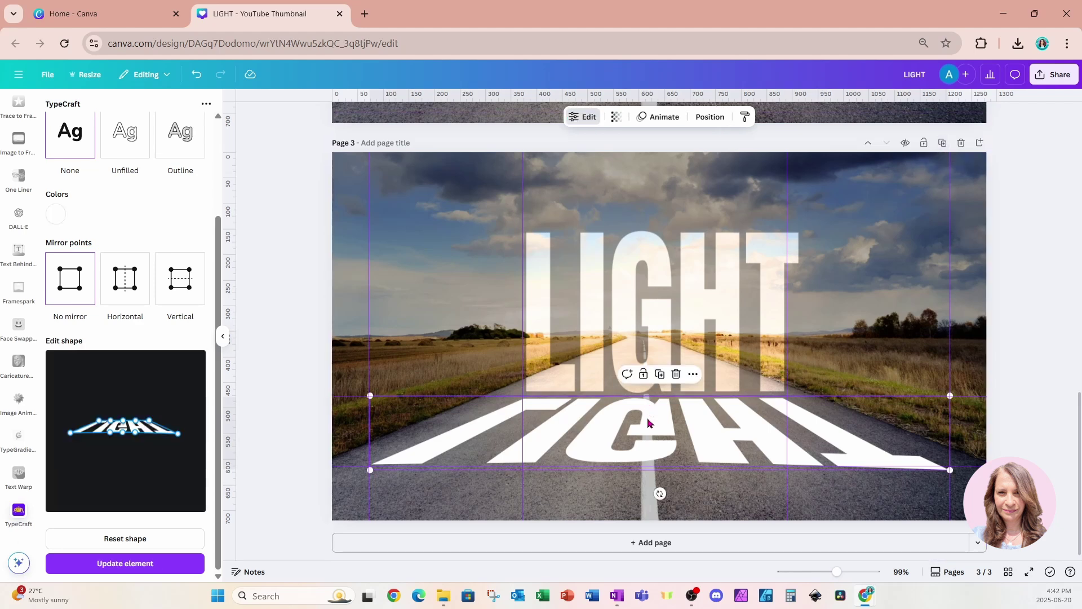
key(Delete)
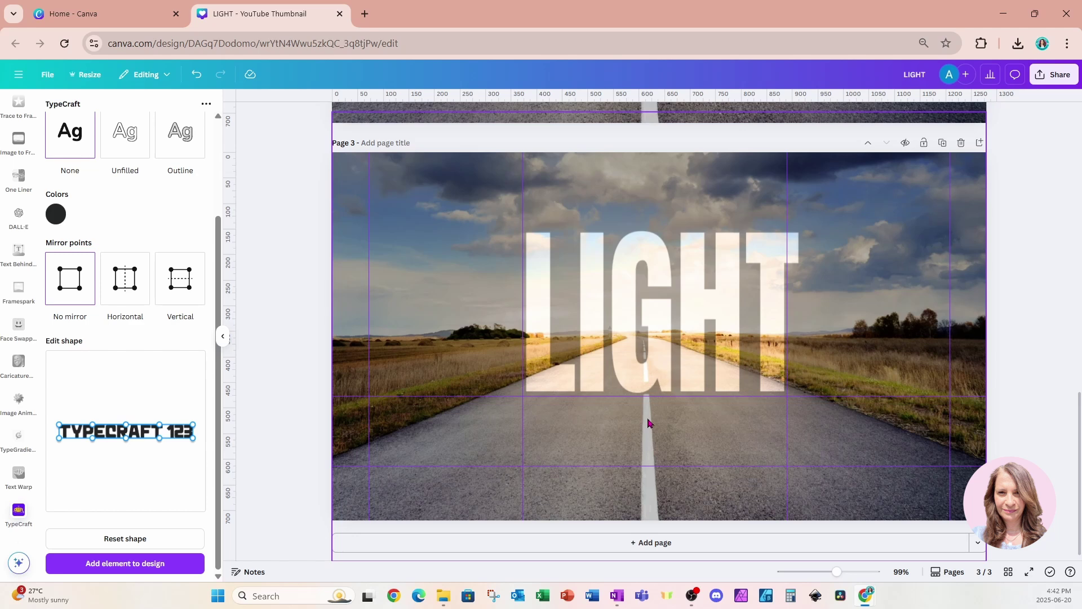
Find and open the Clipping Mask app.
scroll(18, 338, down, 5)
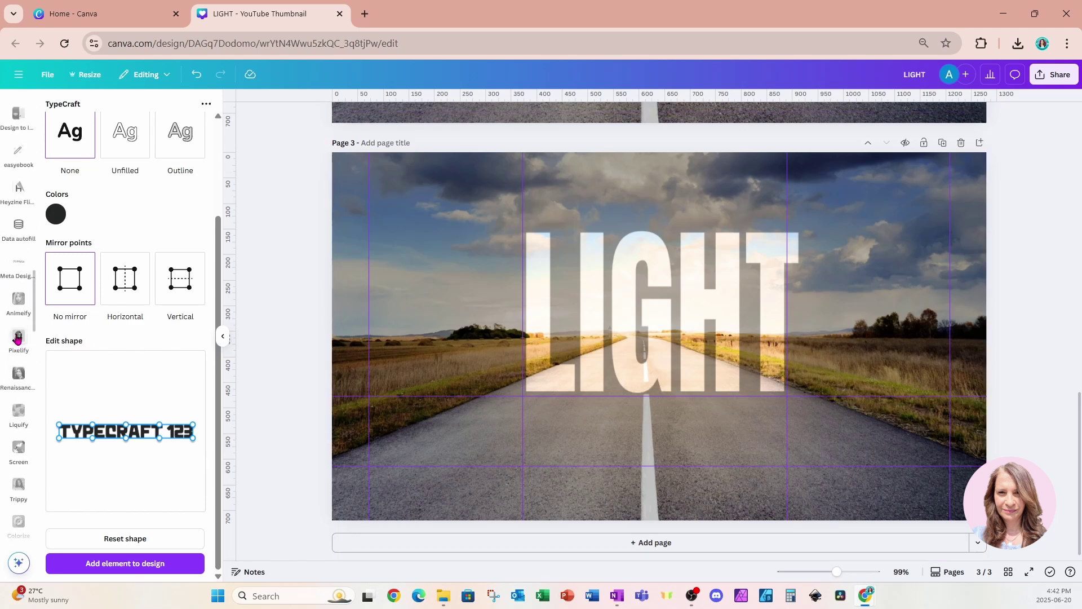
scroll(18, 338, up, 5)
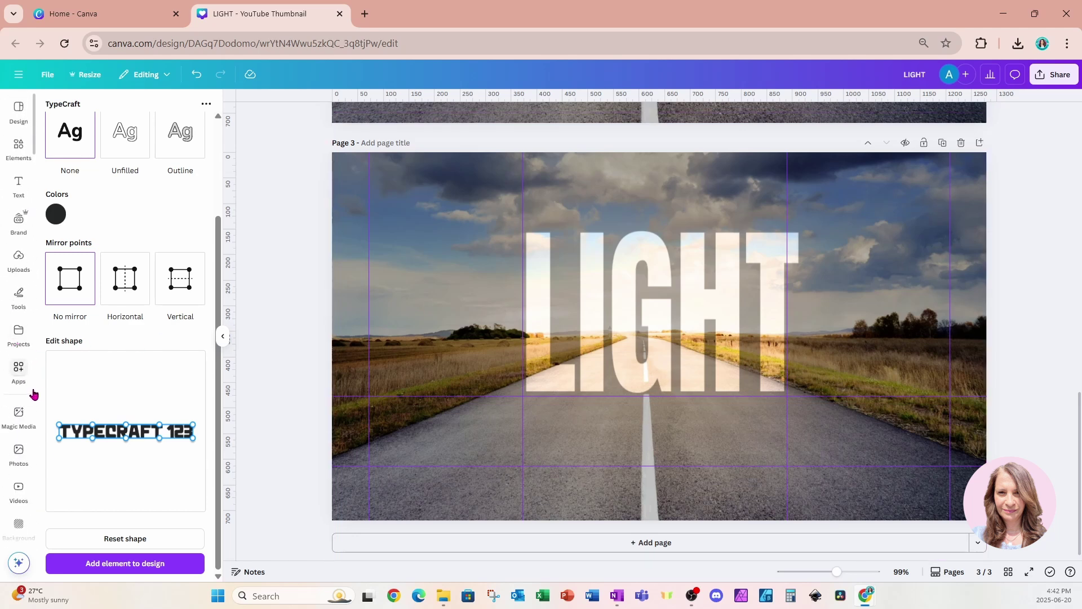
click(19, 372)
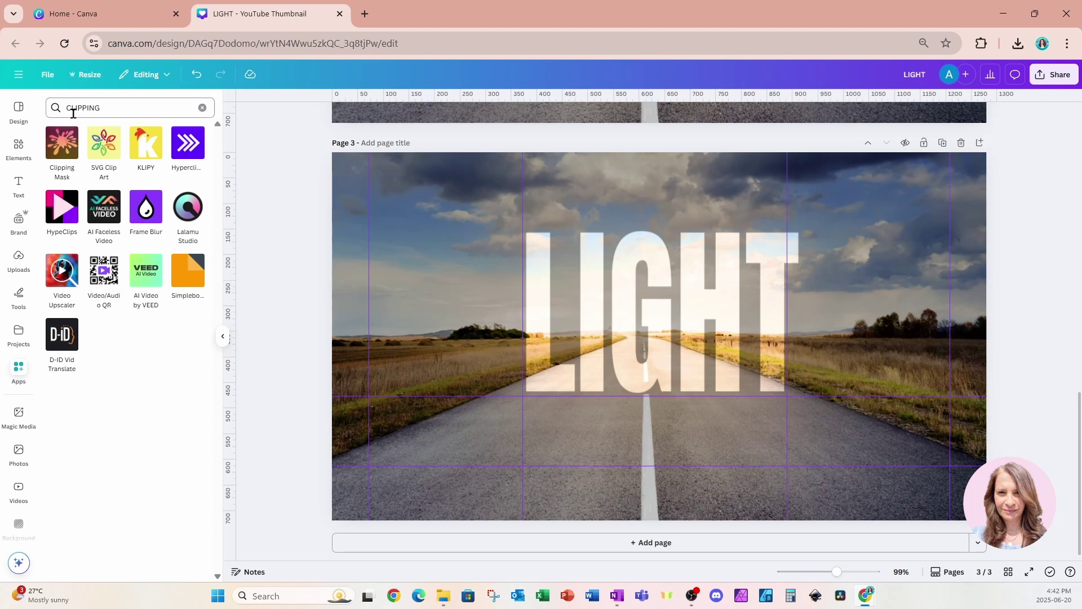
click(62, 162)
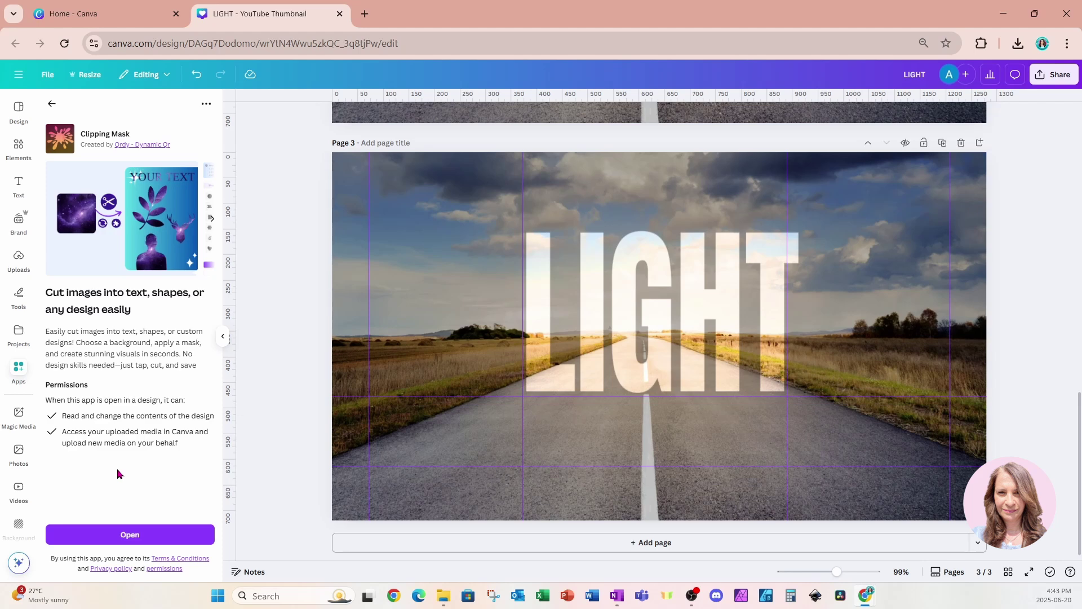
click(65, 538)
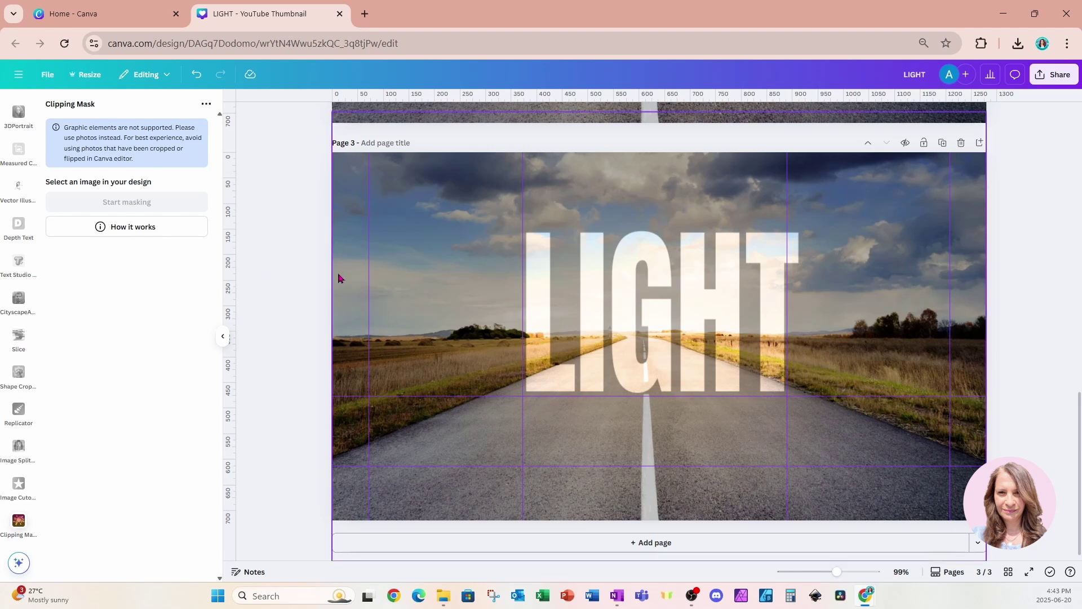
Select the bright road photo layer beneath the darkened cutout on page 3 and start masking it.
click(354, 307)
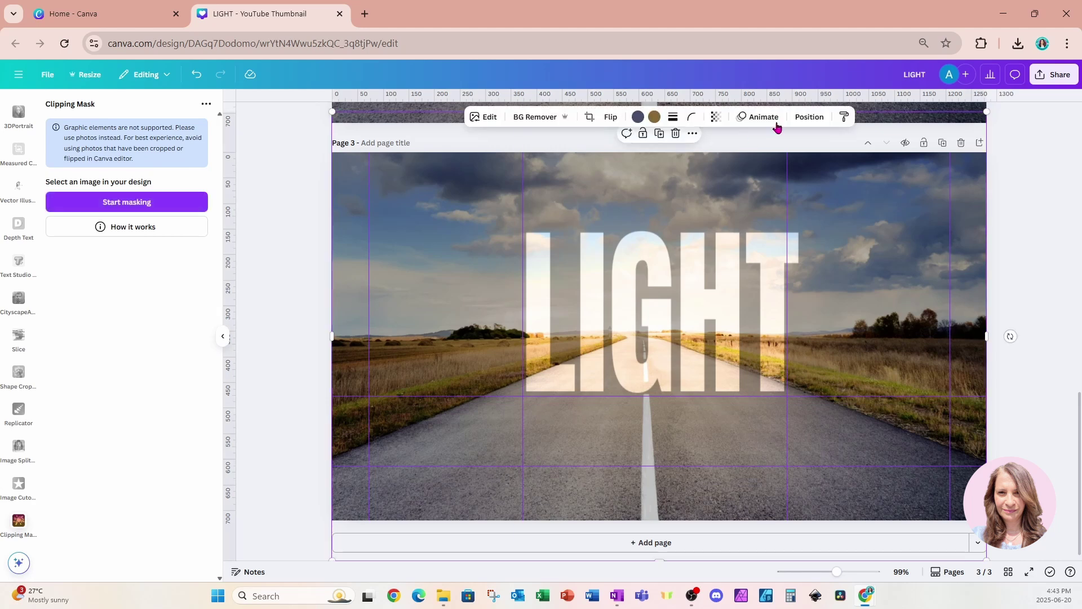
click(811, 117)
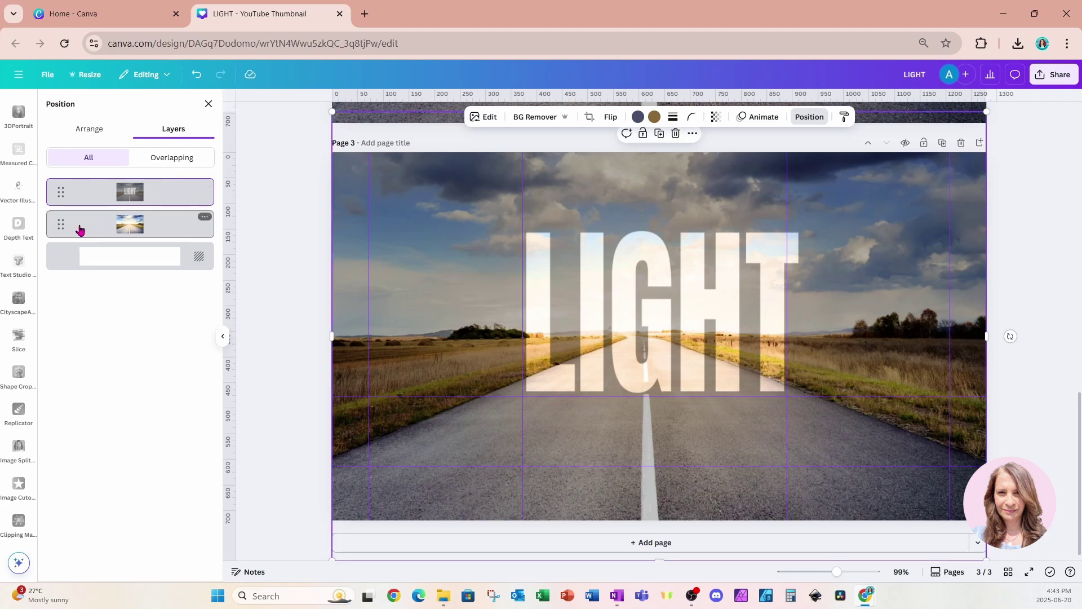
click(128, 231)
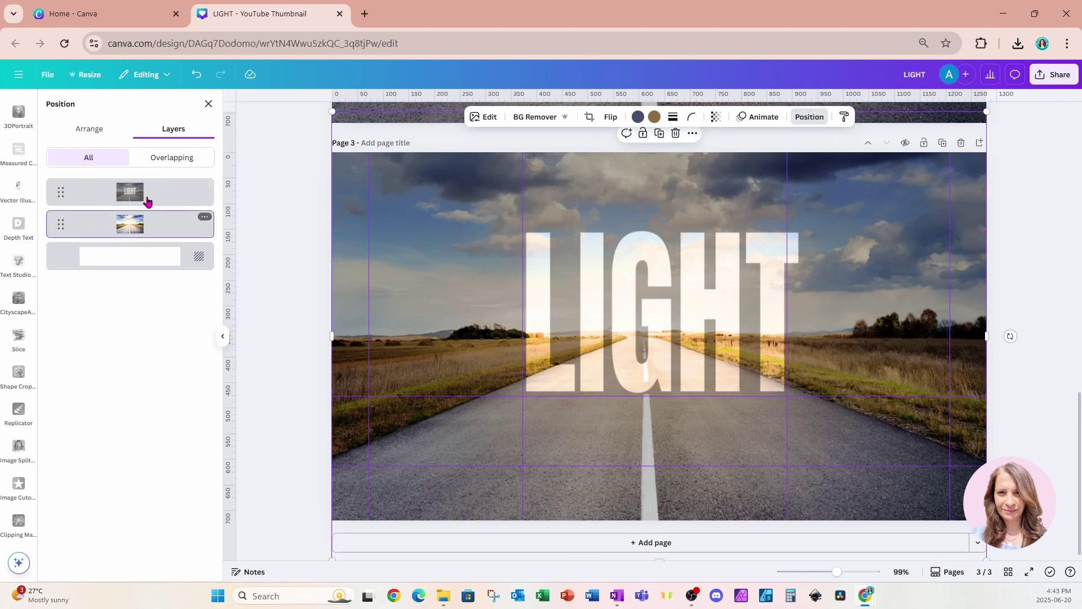
click(208, 105)
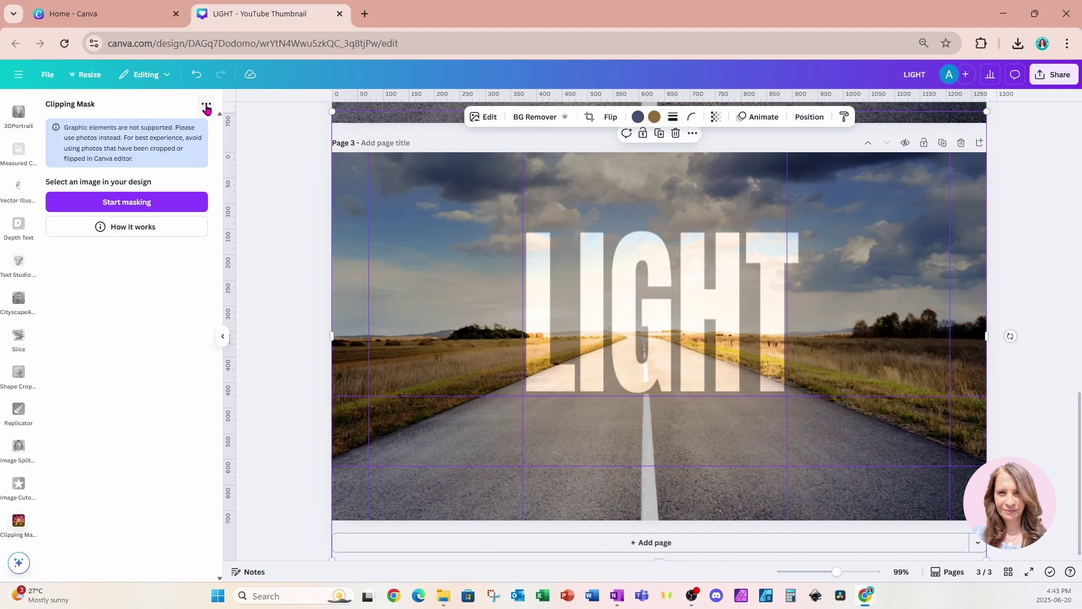
click(60, 206)
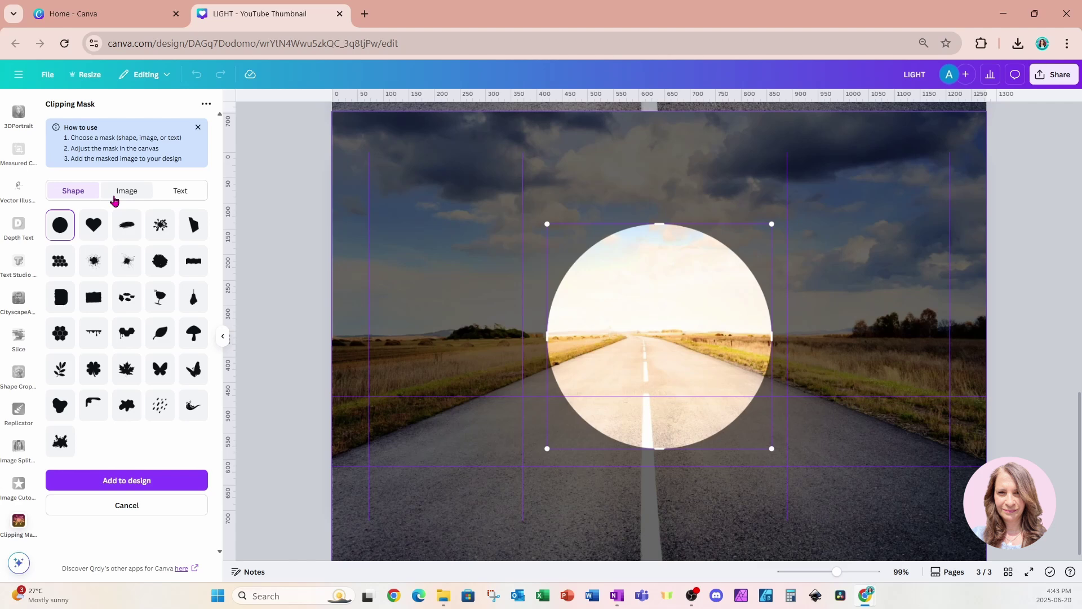
Use an image as the mask and upload the flipped text file LIGHT (1) from Downloads.
click(191, 200)
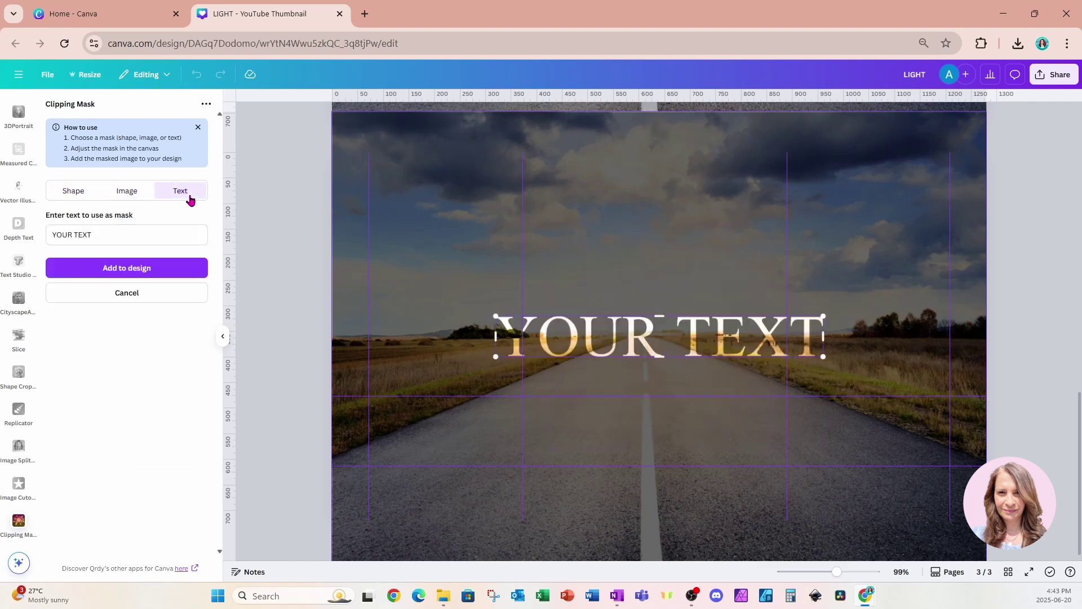
click(69, 234)
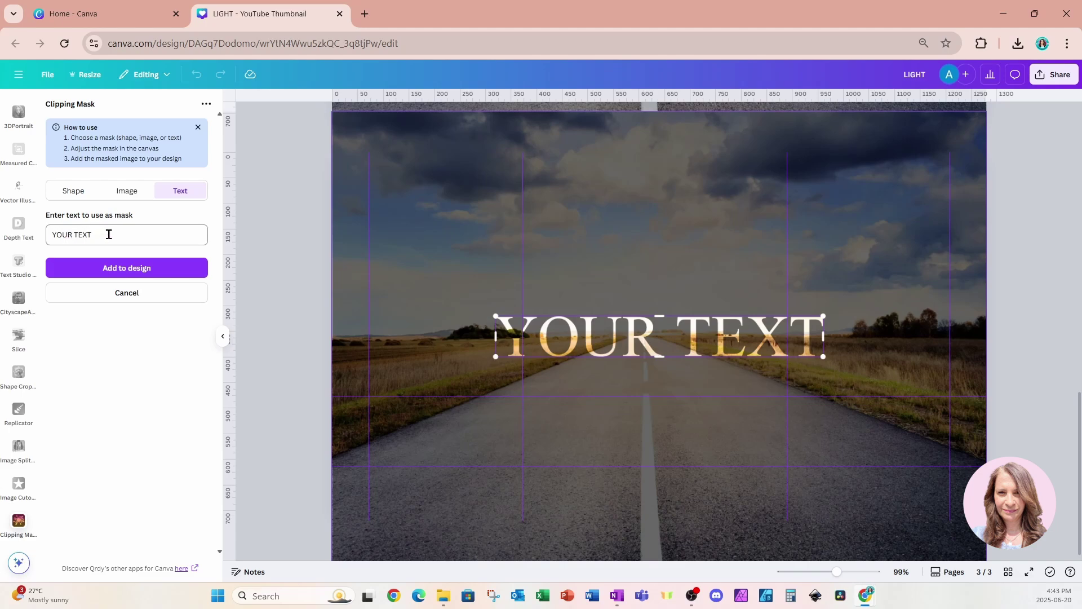
click(126, 192)
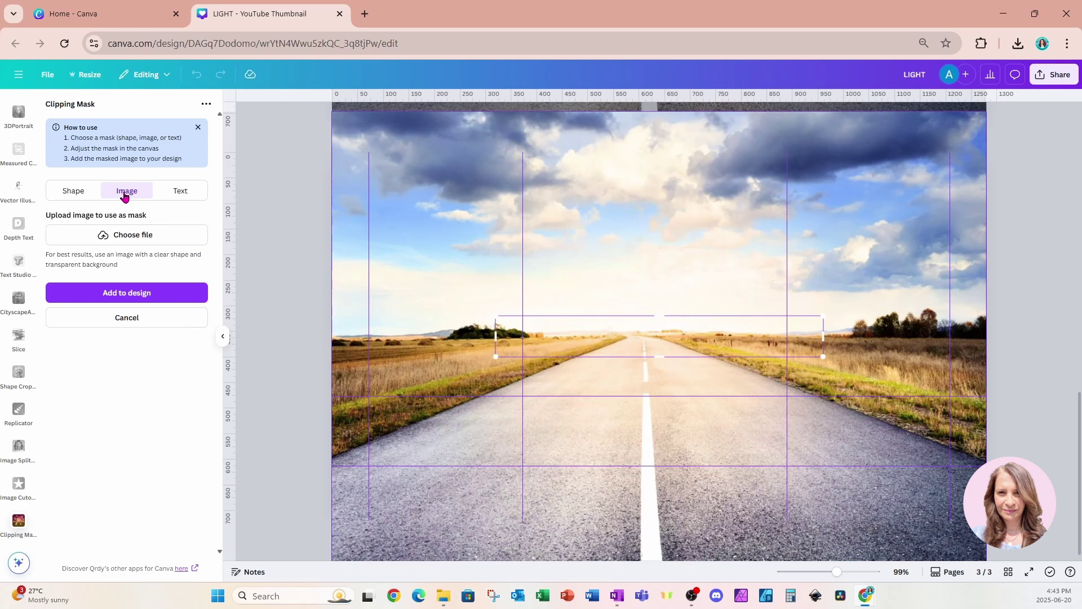
click(61, 237)
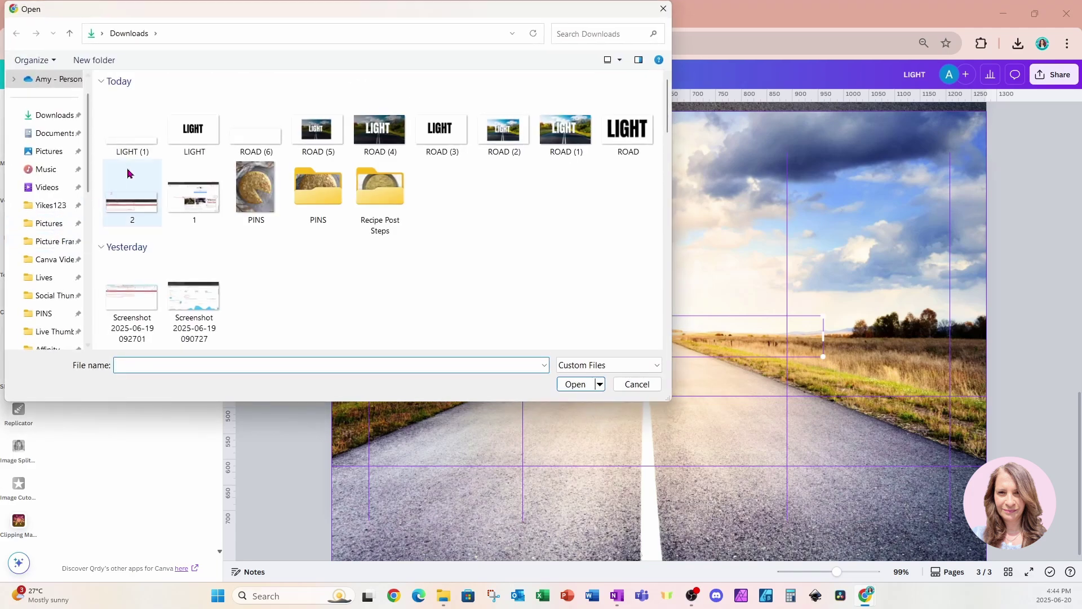
click(136, 146)
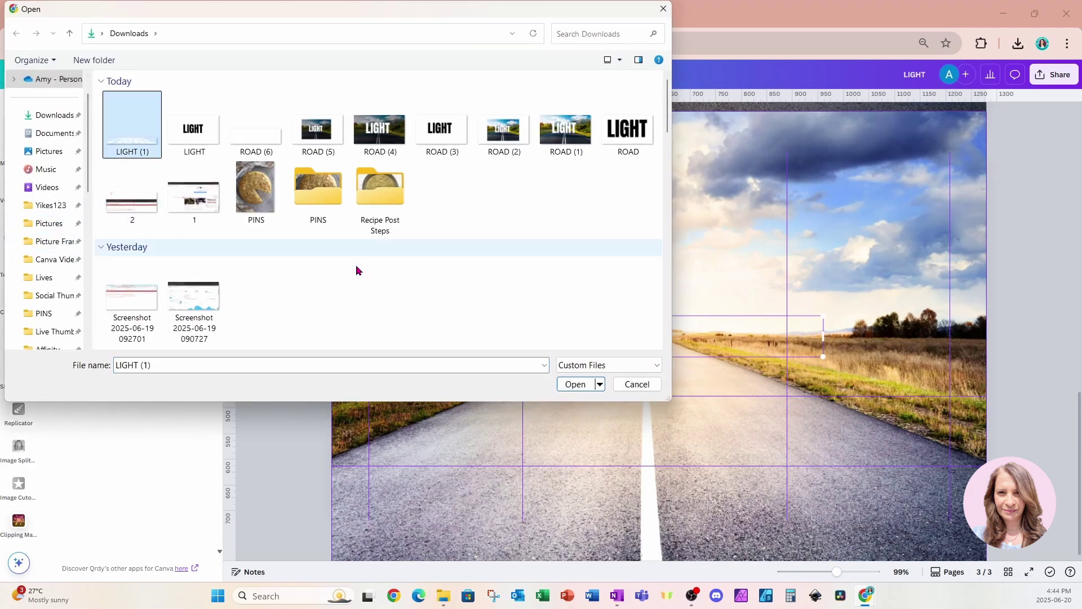
click(575, 384)
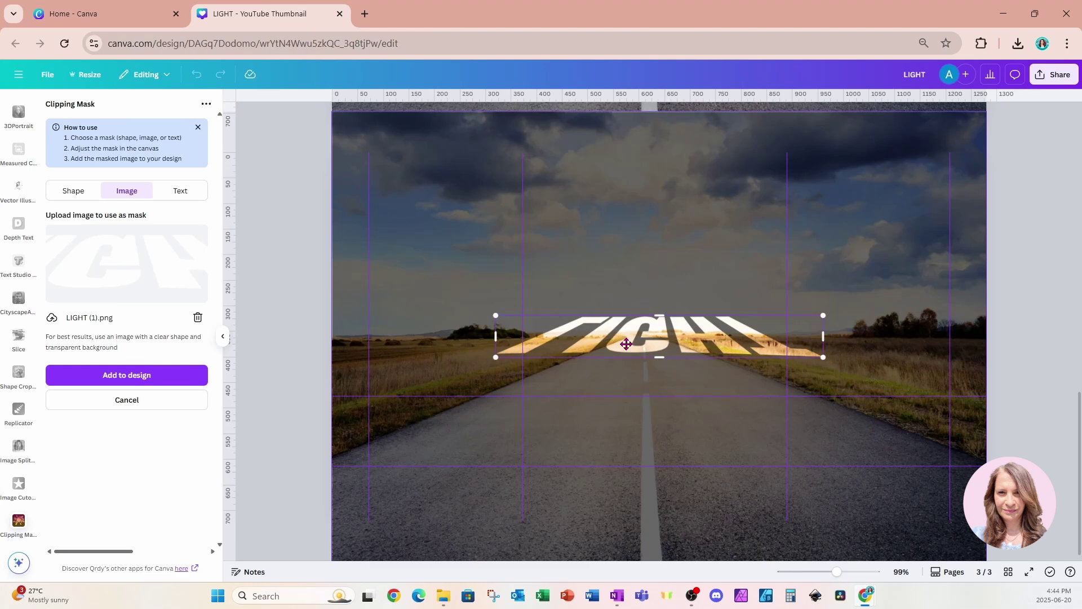
Position and enlarge the flipped text mask to fit the road area between the guides, and add the masked image to the design.
drag(626, 344, 570, 427)
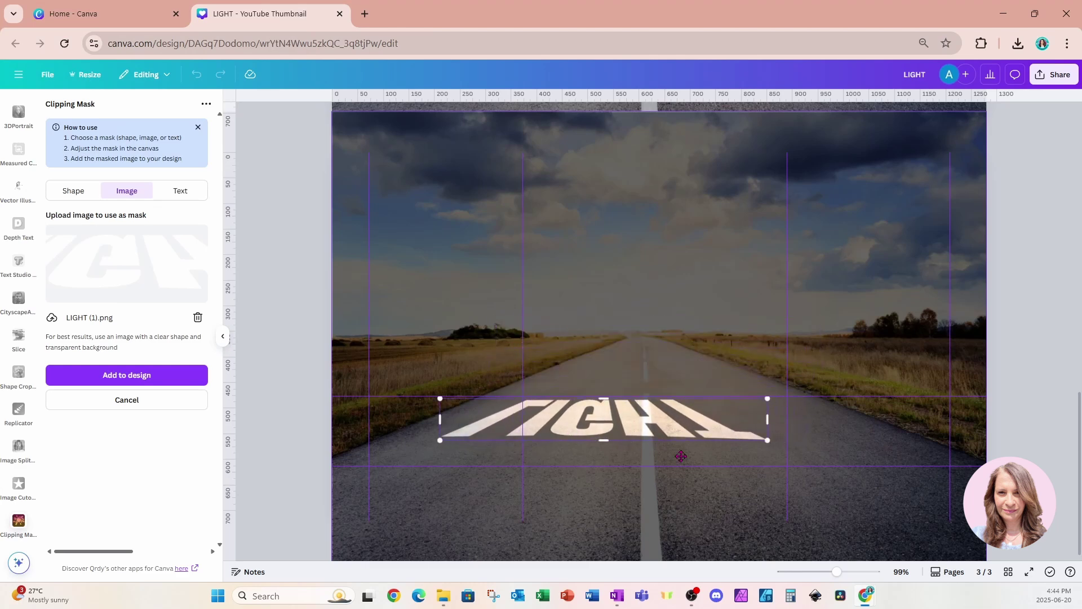
drag(767, 439, 879, 454)
drag(760, 435, 691, 436)
drag(811, 454, 909, 466)
drag(730, 435, 741, 434)
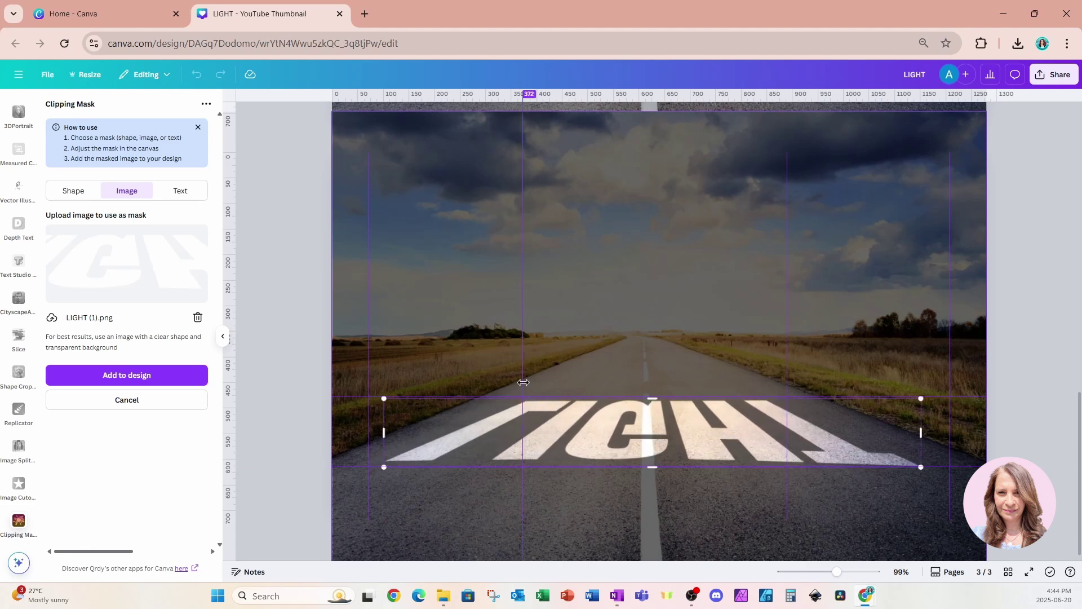
drag(922, 471, 919, 467)
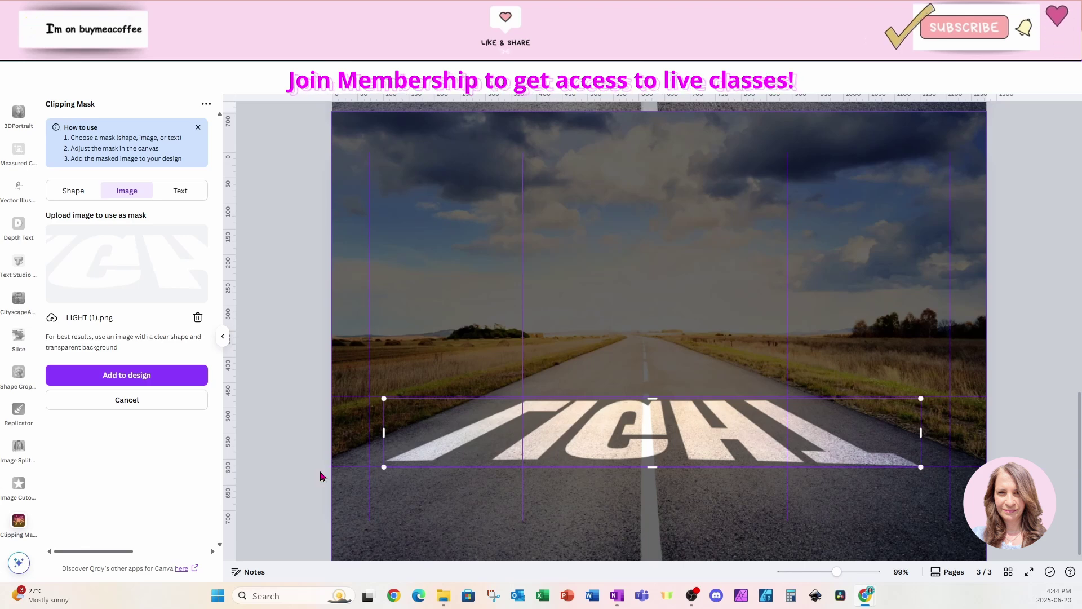
drag(381, 465, 374, 469)
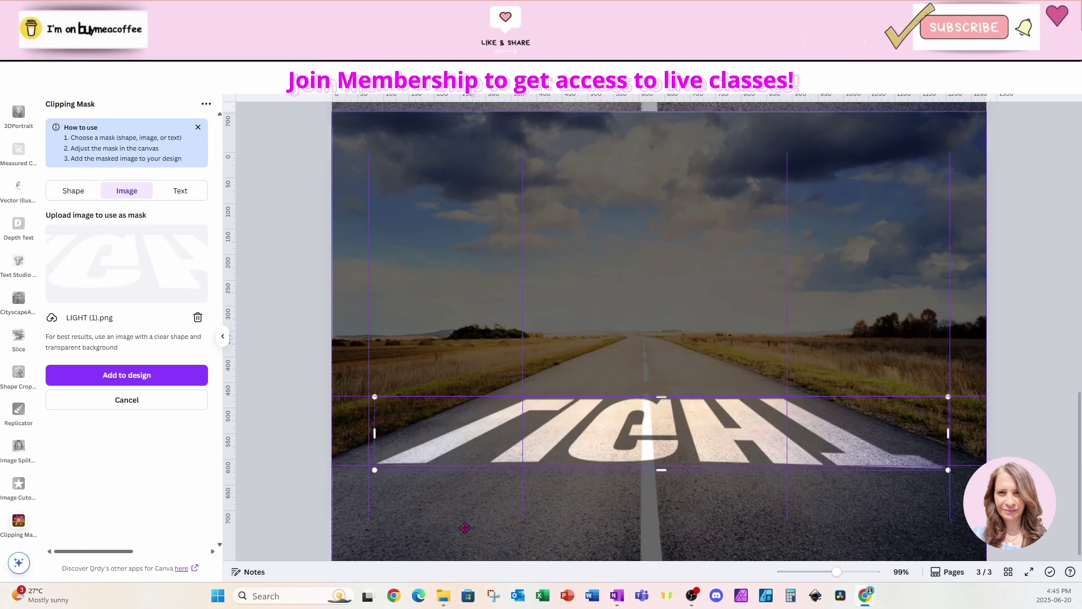
click(105, 375)
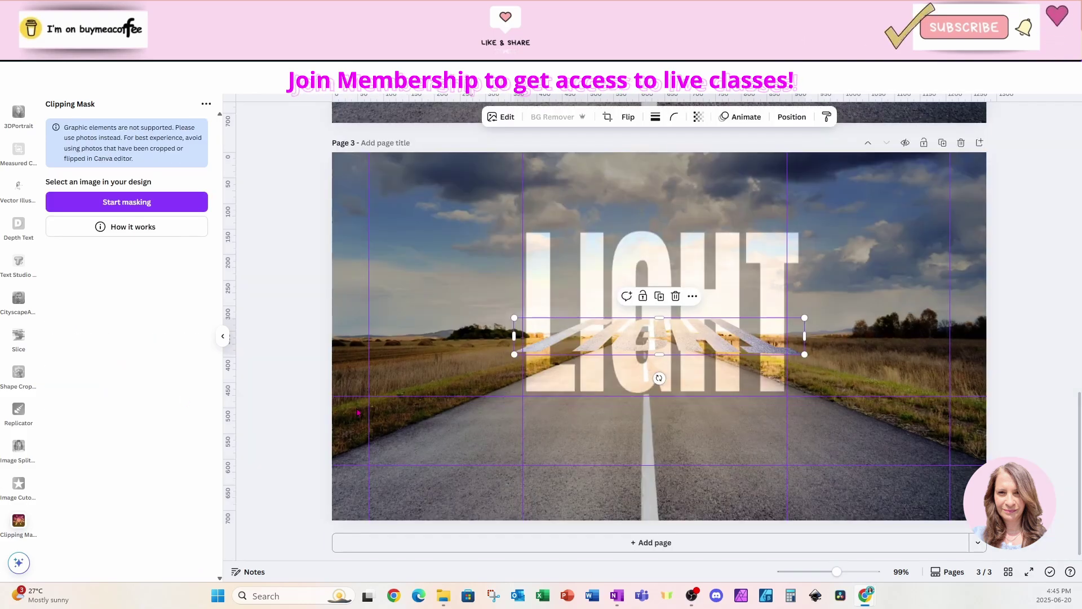
Move the clipped reflection below the LIGHT cutout and enlarge it to fill the area between the guides.
drag(678, 352, 623, 415)
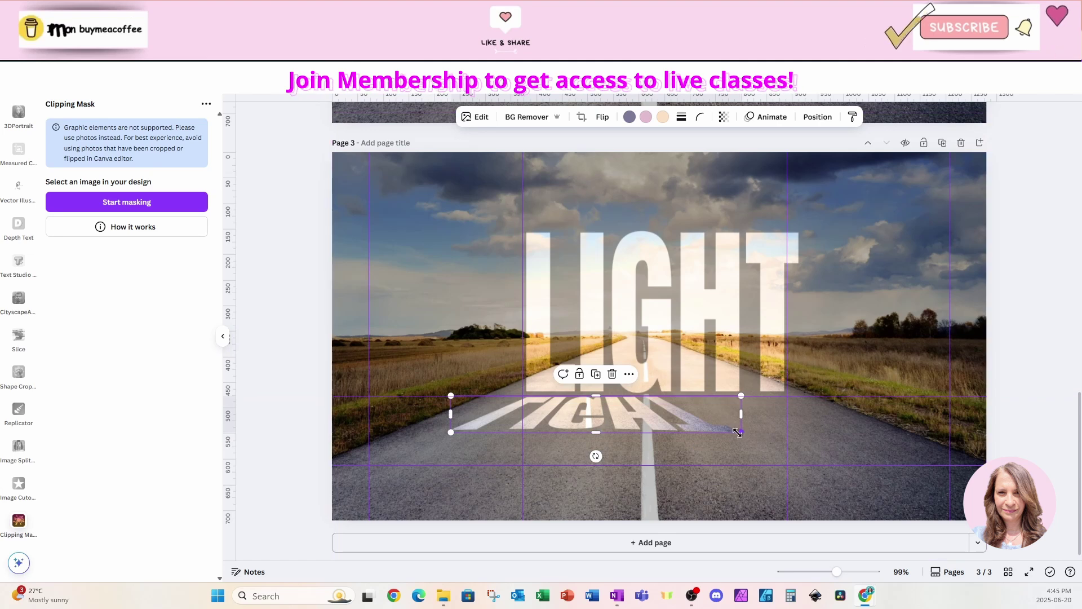
drag(742, 433, 988, 469)
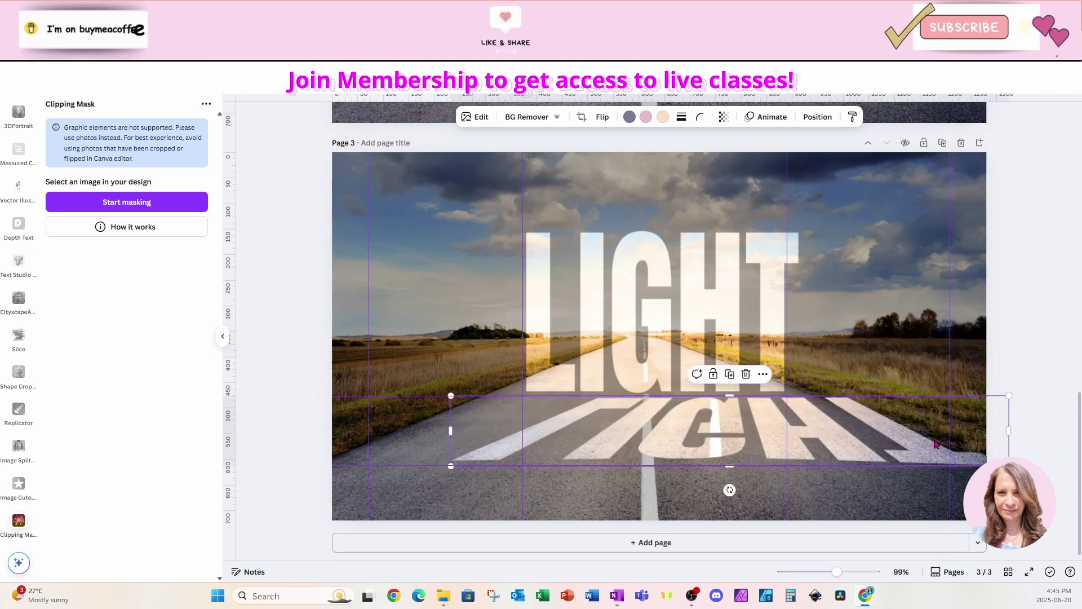
drag(910, 432, 843, 429)
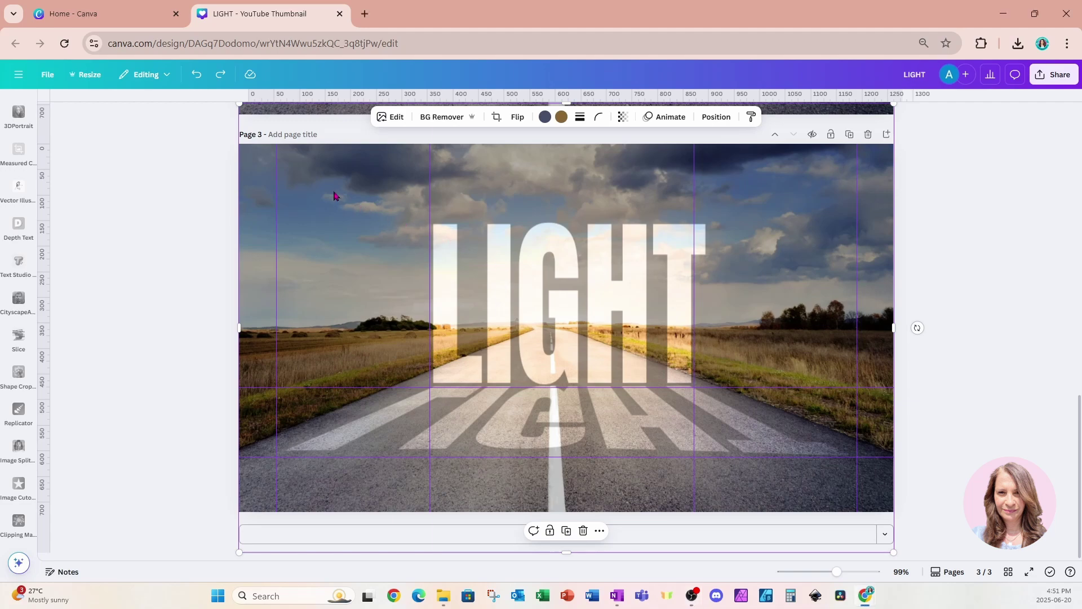
Apply the Sea Blue duotone effect to the darkened cutout photo and reduce its intensity.
click(392, 116)
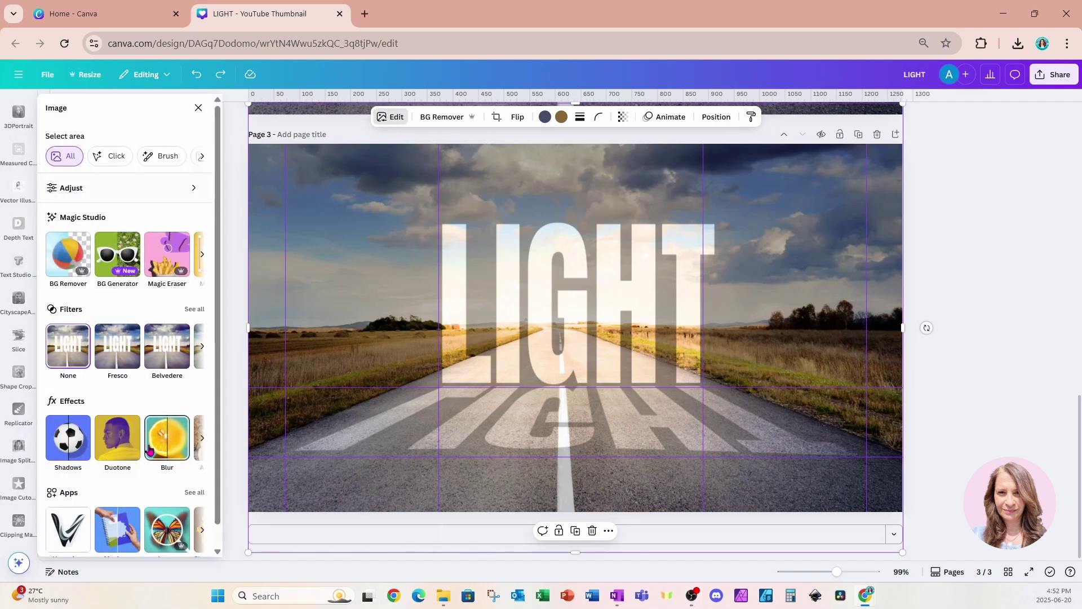
click(124, 440)
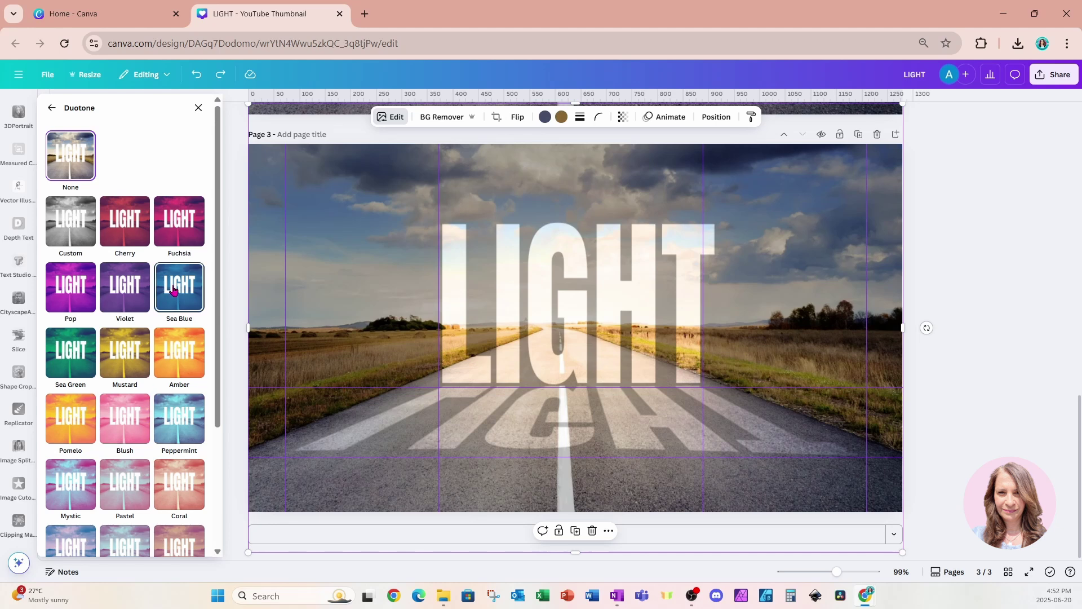
click(174, 290)
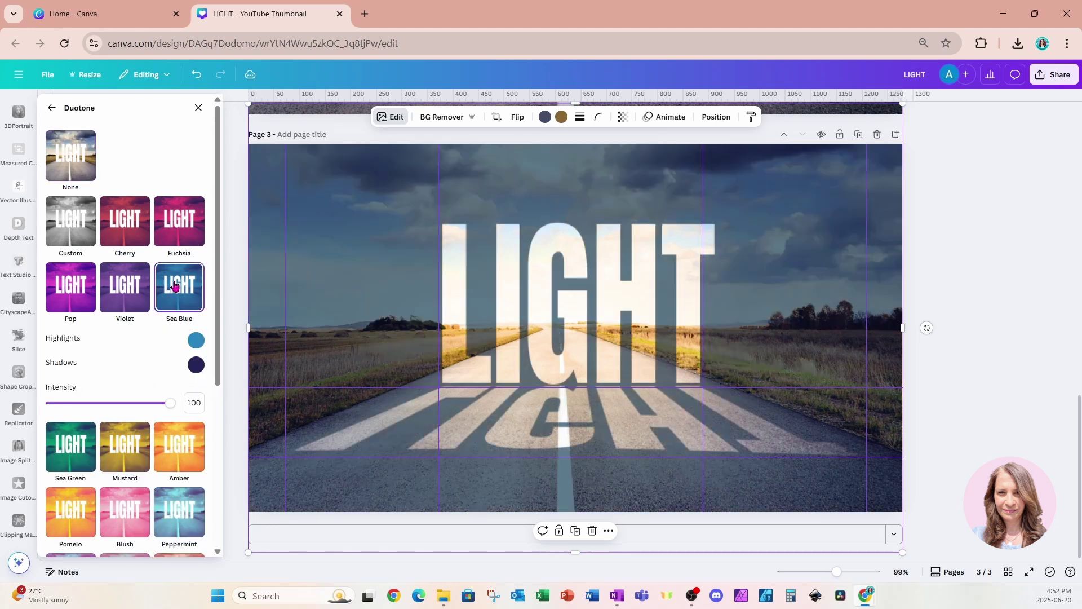
drag(172, 410, 148, 410)
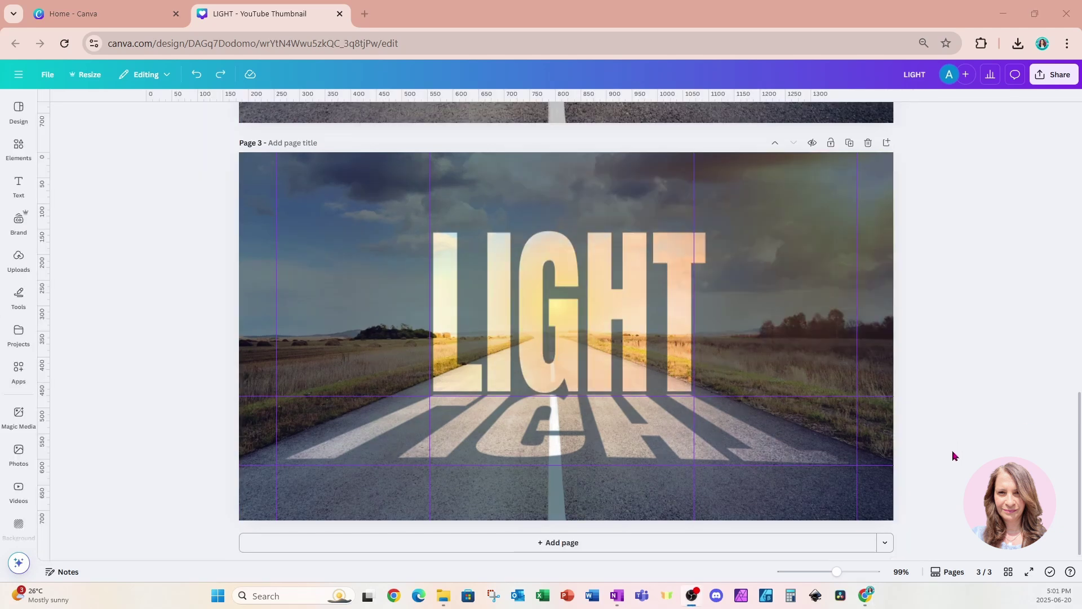
Select the darkened road photo with the LIGHT cutout on page 3.
click(562, 430)
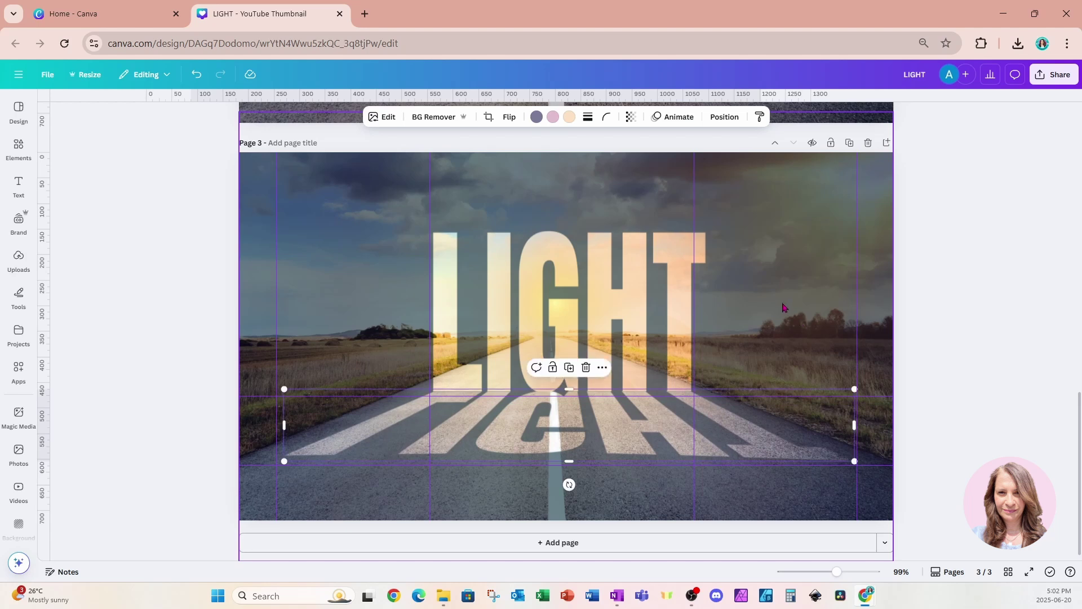
click(771, 278)
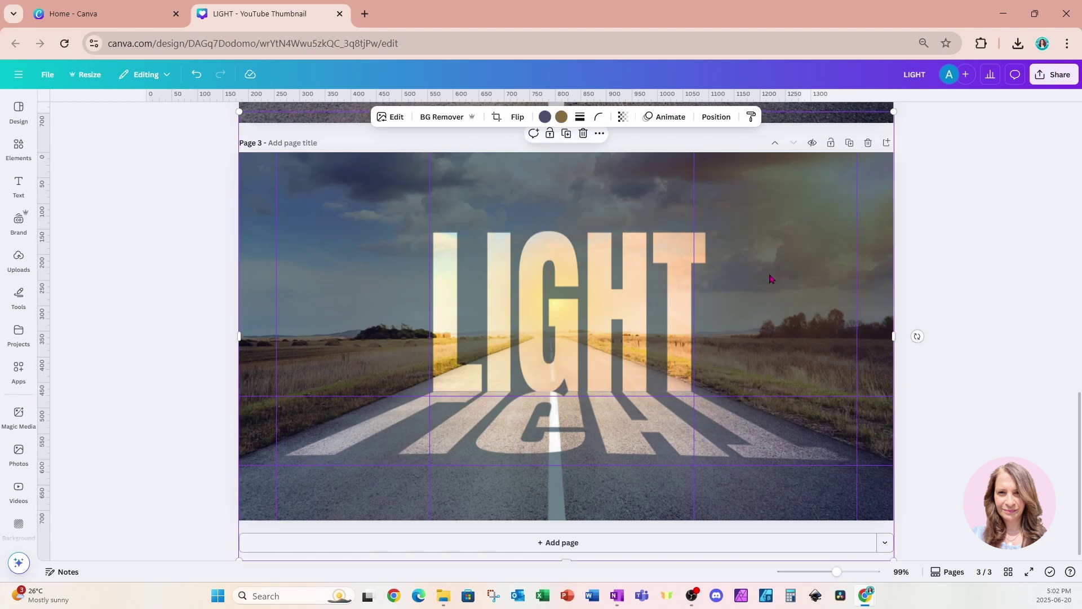